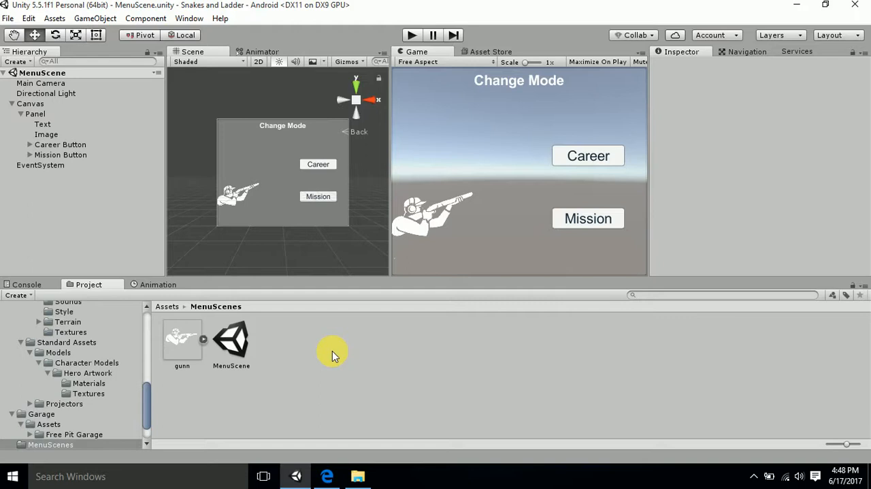
# - Examine the Career Button inside the Panel, including its Image and Button (Script) settings, and collapse the Button (Script) component
pyautogui.click(32, 115)
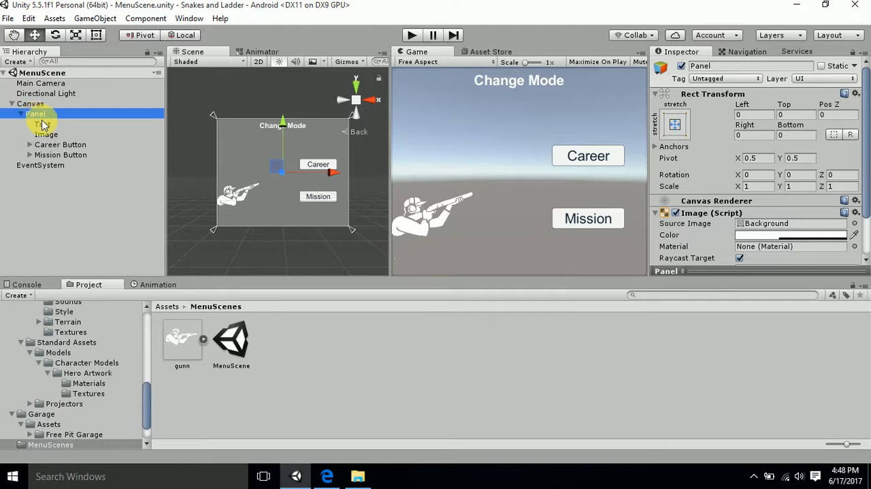
pyautogui.click(48, 146)
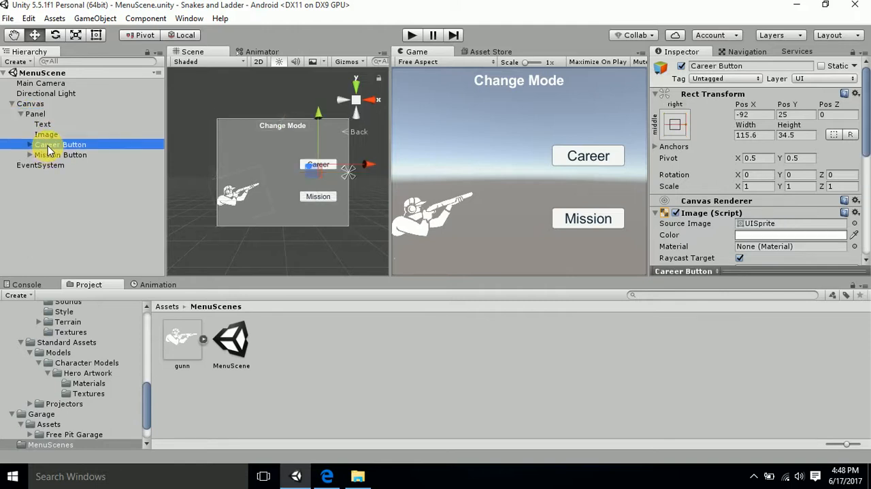
pyautogui.scroll(6, 279, 175)
pyautogui.moveTo(244, 171); pyautogui.dragTo(234, 173, button='middle')
pyautogui.moveTo(243, 180); pyautogui.dragTo(224, 170)
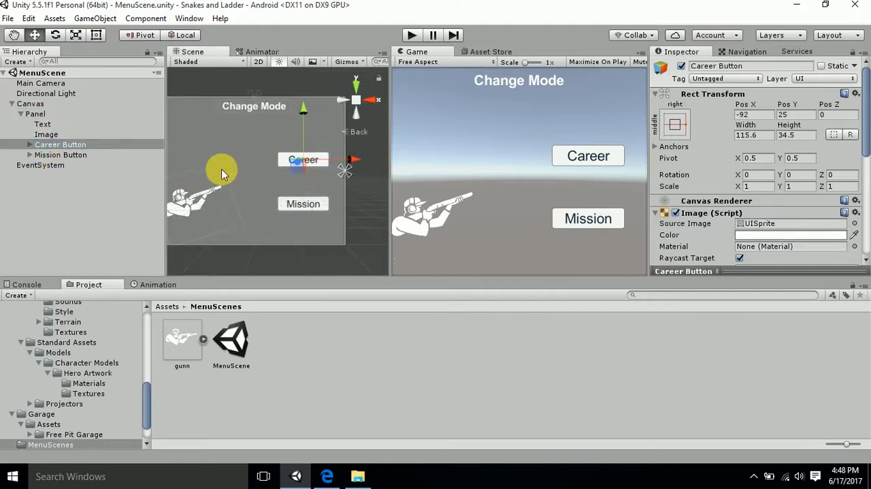
pyautogui.scroll(-5, 747, 108)
pyautogui.scroll(-2, 747, 108)
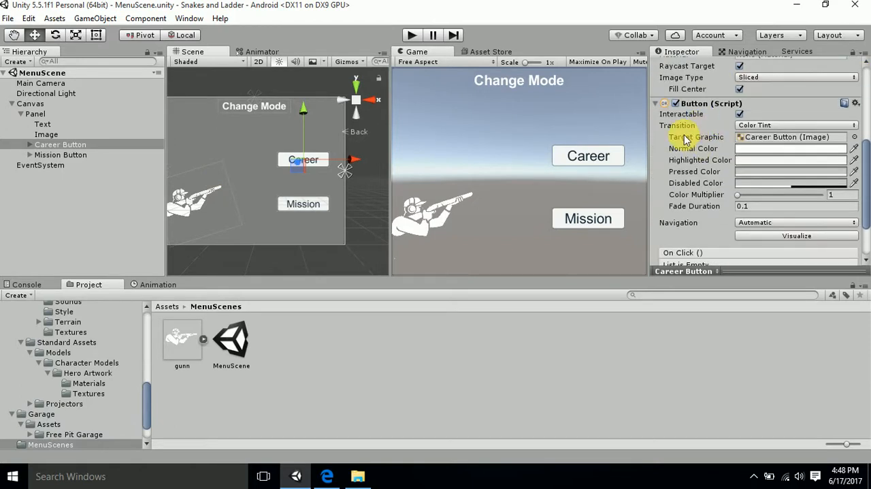
pyautogui.click(658, 112)
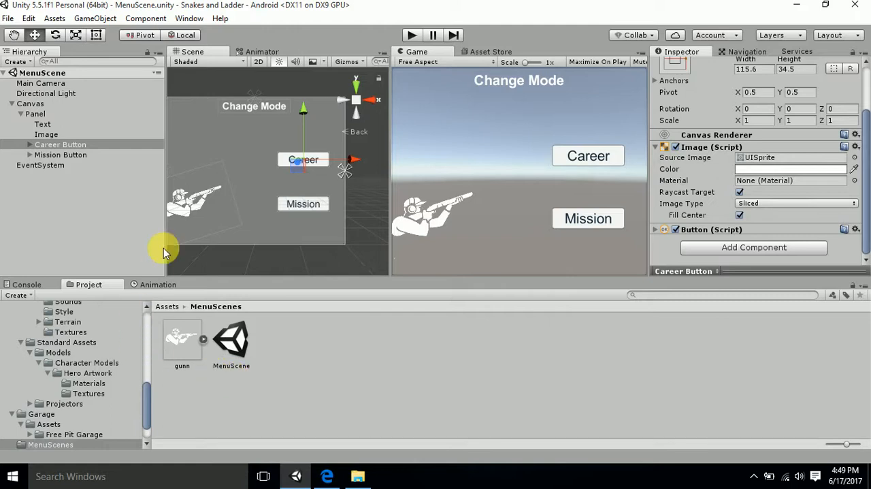
# - Collapse the Panel's children in the hierarchy and view the whole panel in the scene
pyautogui.click(35, 114)
pyautogui.scroll(-1, 225, 148)
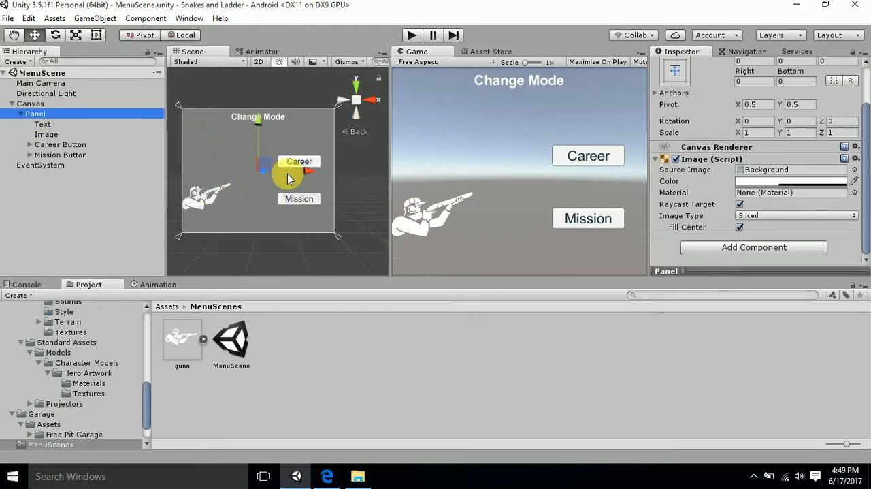
pyautogui.click(21, 114)
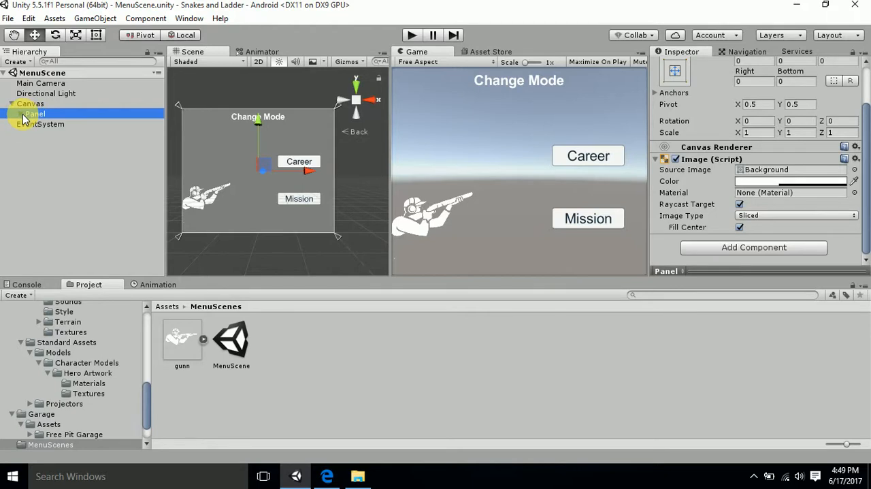
pyautogui.scroll(-5, 224, 136)
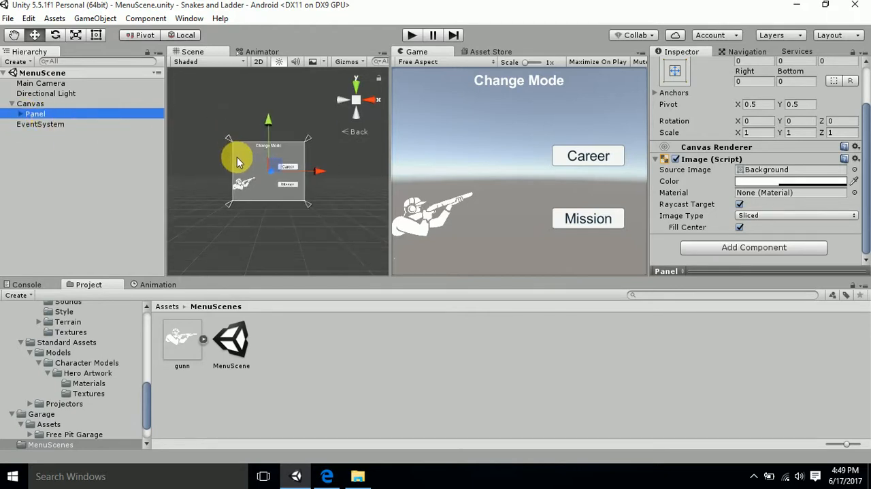
pyautogui.moveTo(203, 170); pyautogui.dragTo(181, 194, button='middle')
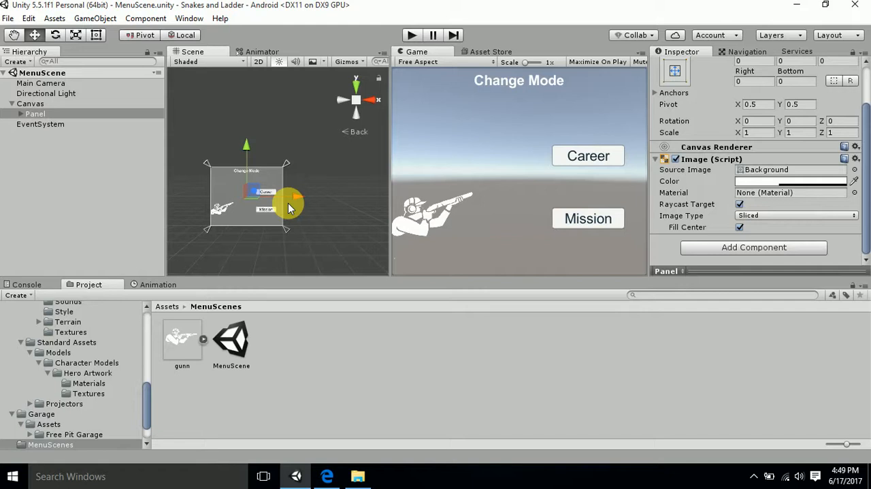
# - Run the scene and preview the menu in a maximized Game view at 16:10 Landscape, then restore the normal view size
pyautogui.click(410, 35)
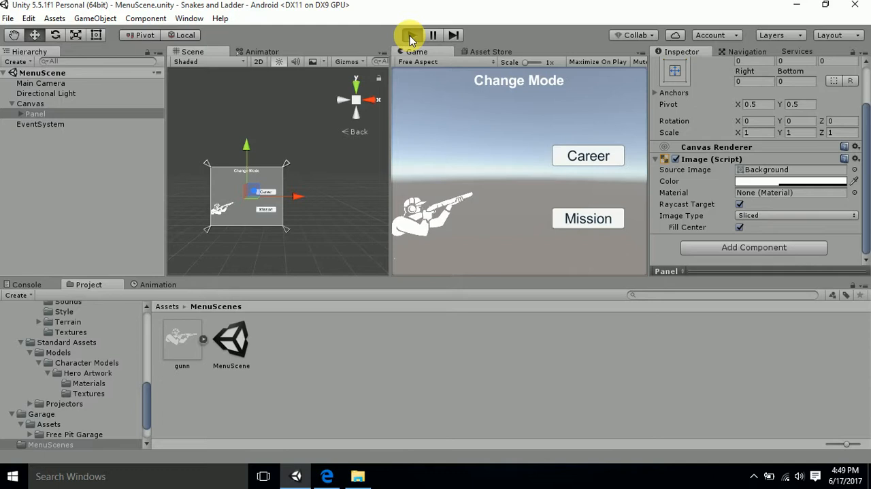
pyautogui.click(411, 37)
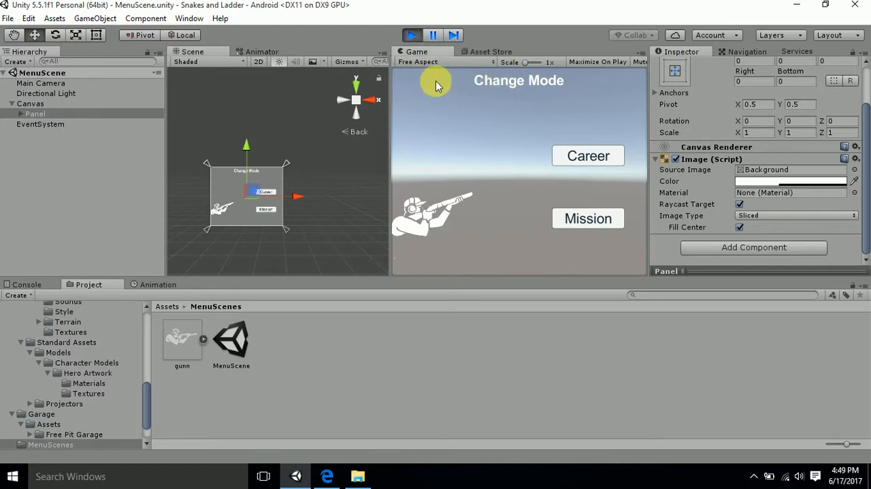
pyautogui.rightClick(432, 53)
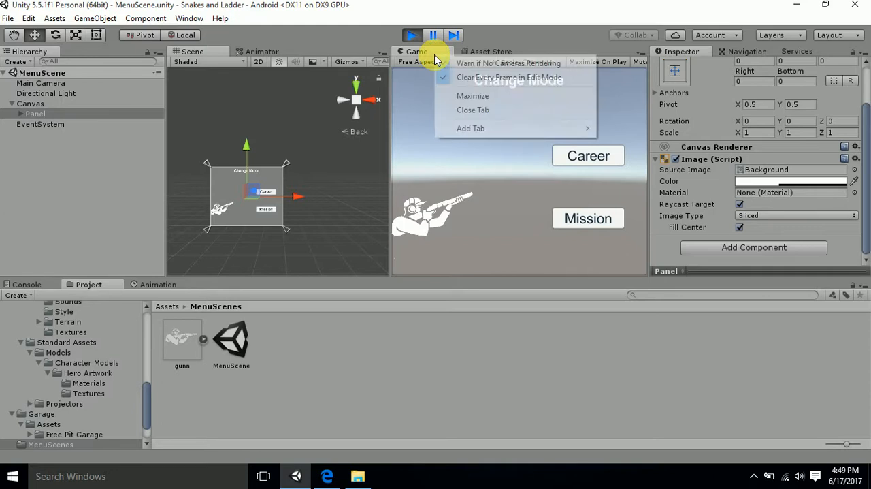
pyautogui.click(467, 96)
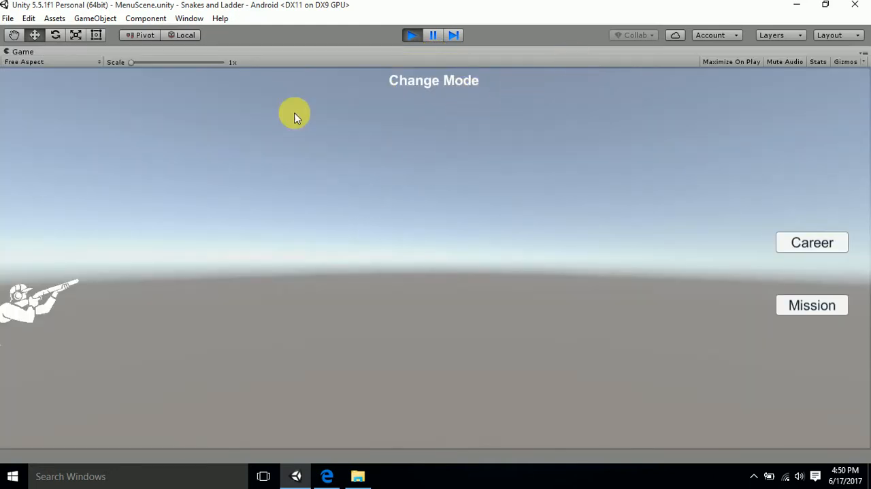
pyautogui.click(44, 66)
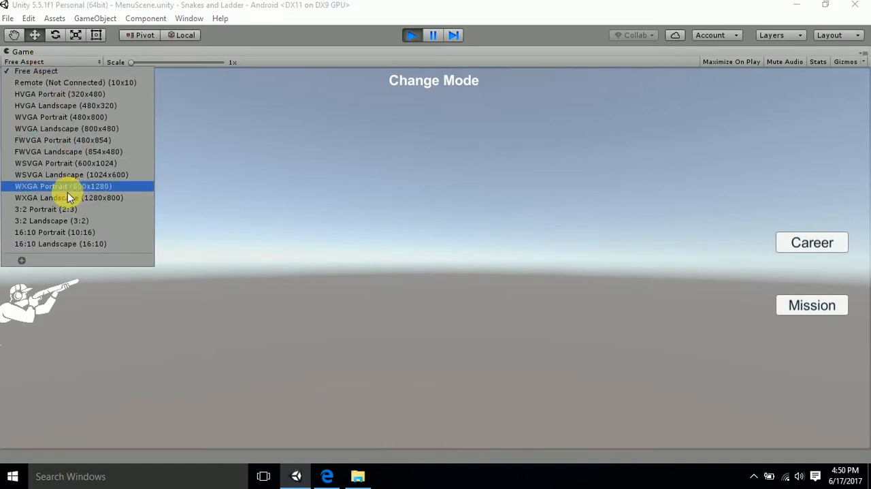
pyautogui.click(93, 245)
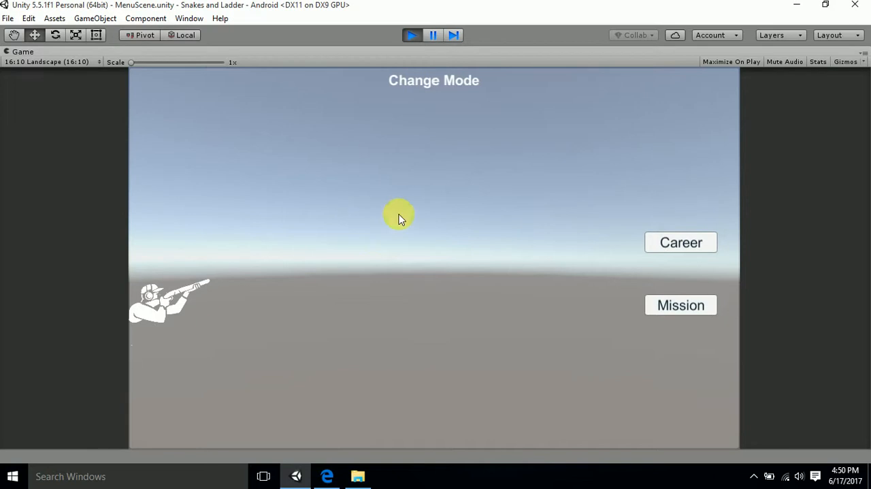
pyautogui.rightClick(337, 49)
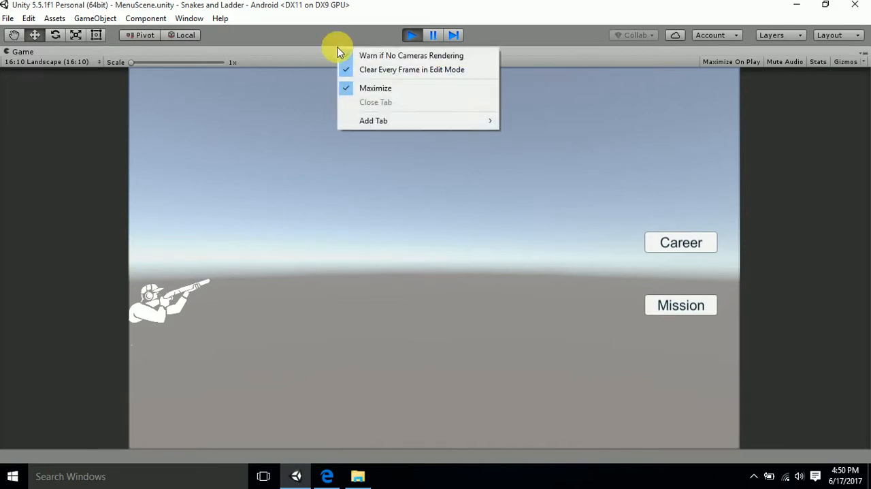
pyautogui.click(387, 89)
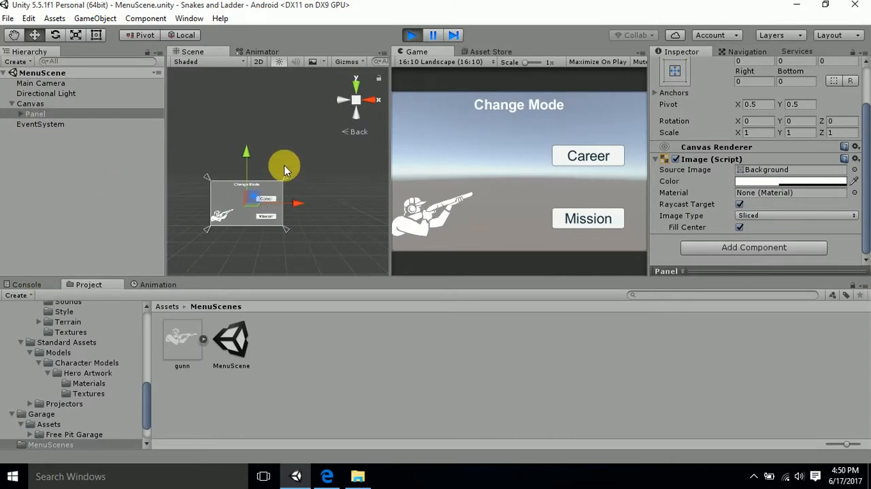
# - Check the build settings and set the Game view's aspect to Free Aspect
pyautogui.hotkey('ctrl', 'shift', 'b')
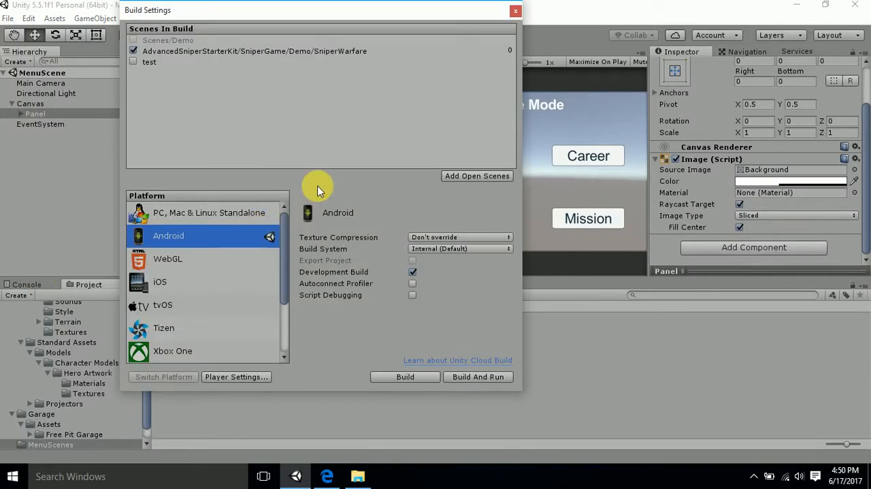
pyautogui.click(515, 11)
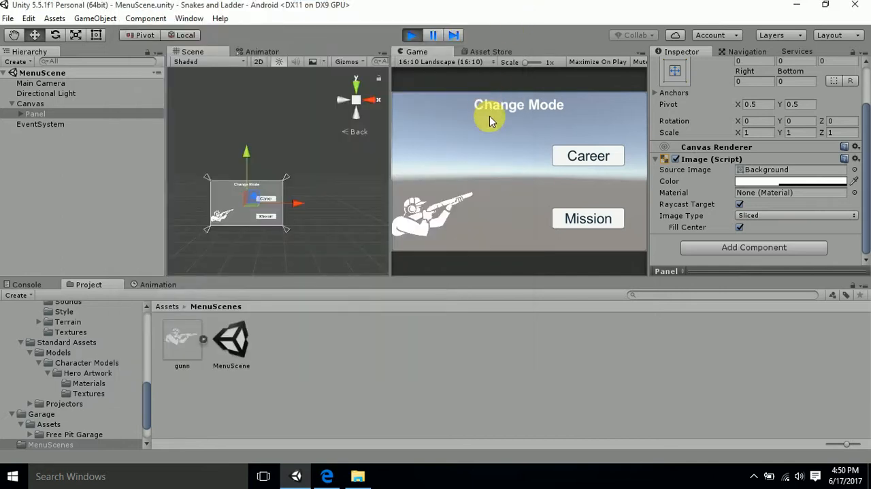
pyautogui.click(431, 62)
pyautogui.click(428, 72)
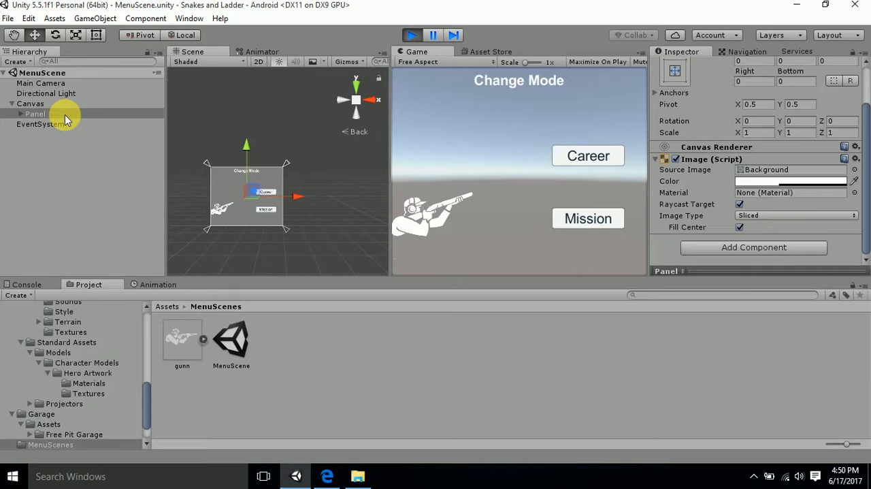
# - Create a folder named Animations inside the MenuScenes assets folder
pyautogui.click(167, 307)
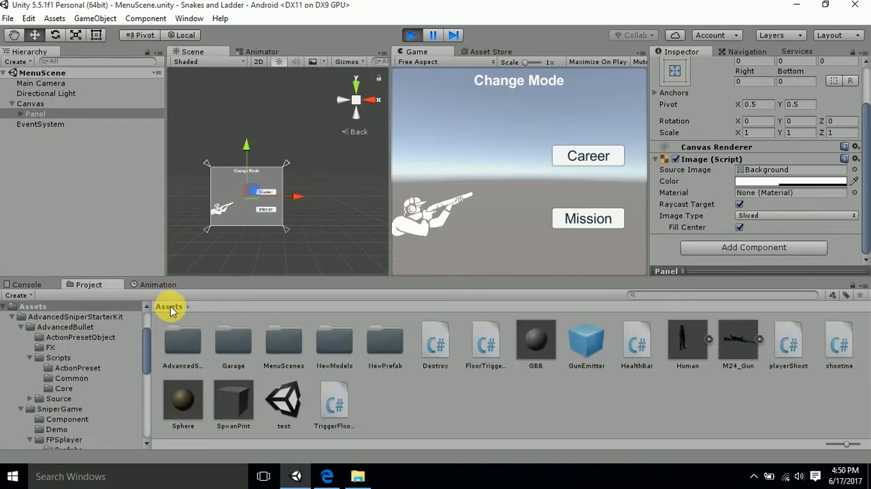
pyautogui.doubleClick(282, 340)
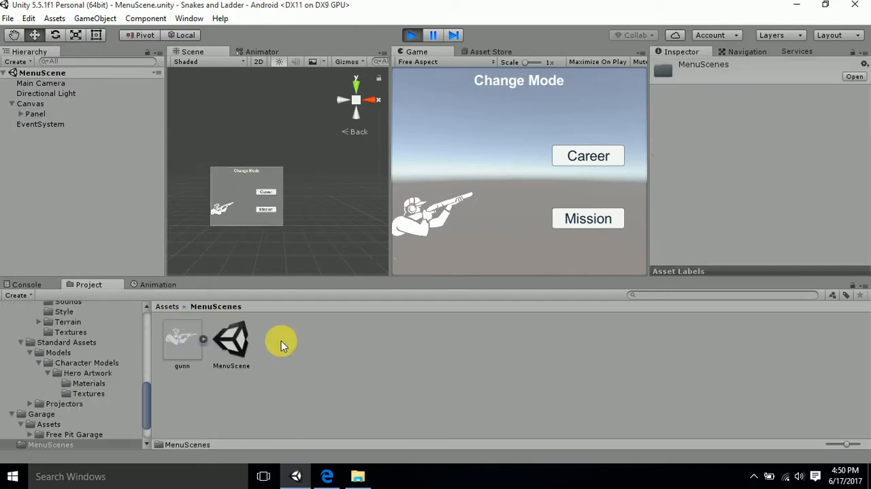
pyautogui.rightClick(301, 381)
pyautogui.moveTo(398, 149)
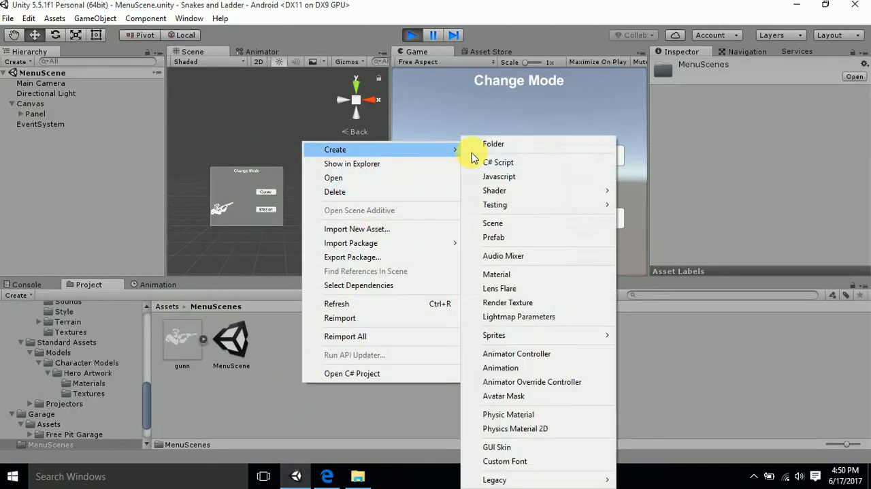
pyautogui.click(522, 145)
pyautogui.moveTo(318, 469)
pyautogui.write('A')
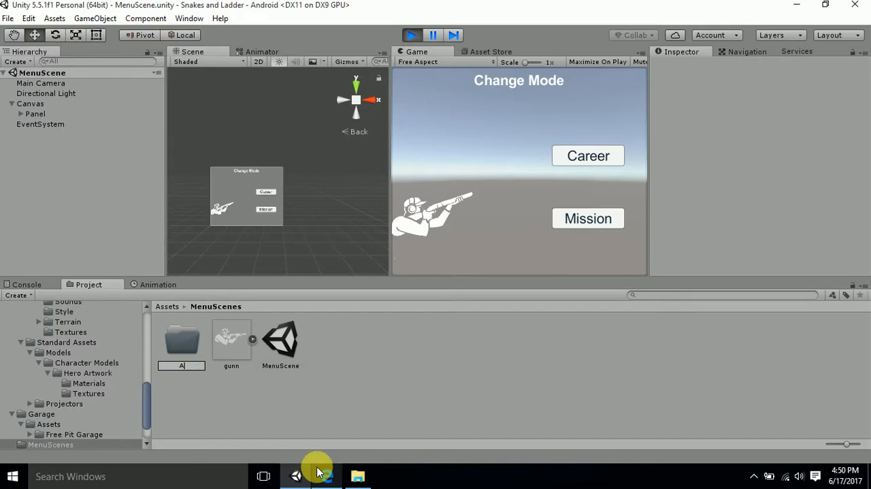
pyautogui.write('nimations')
pyautogui.press('Return')
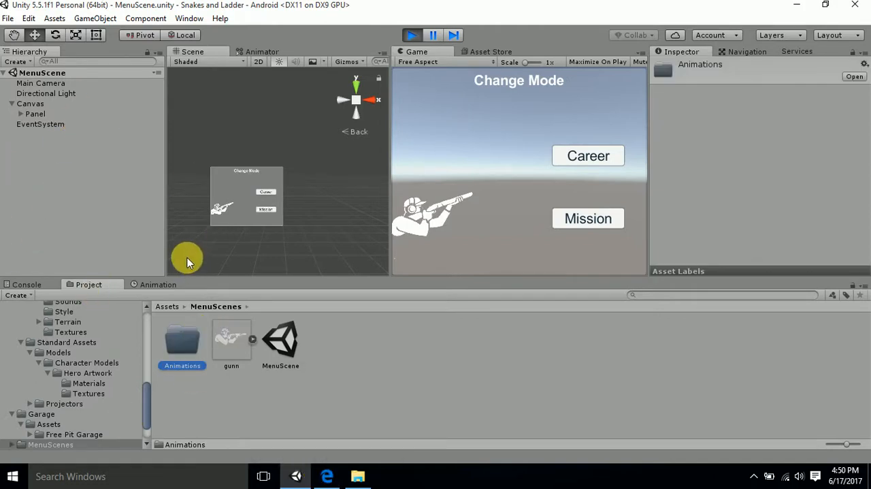
# - Create an animation clip named PanelAnim for the Panel in the MenuScenes Animations folder and turn off its recording mode
pyautogui.click(37, 114)
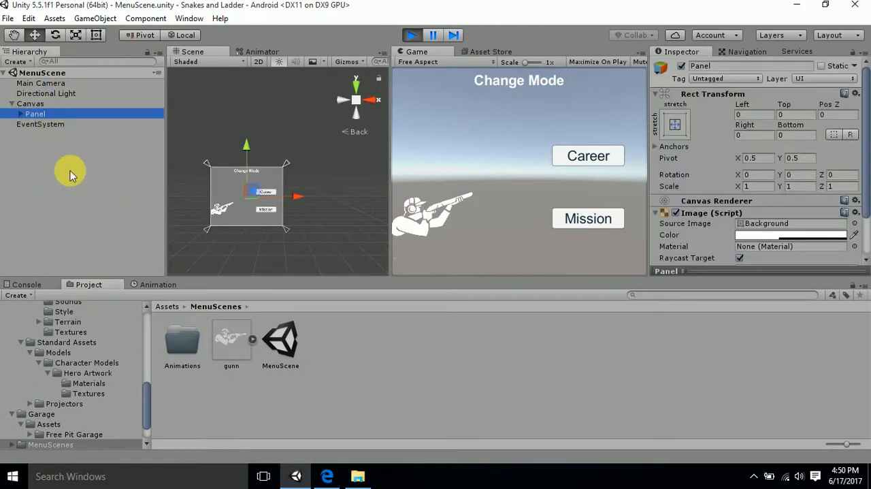
pyautogui.click(159, 284)
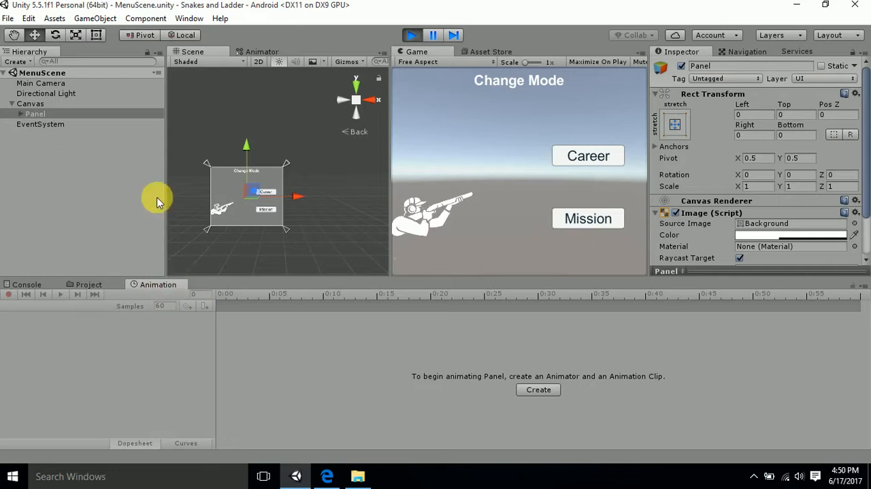
pyautogui.click(188, 18)
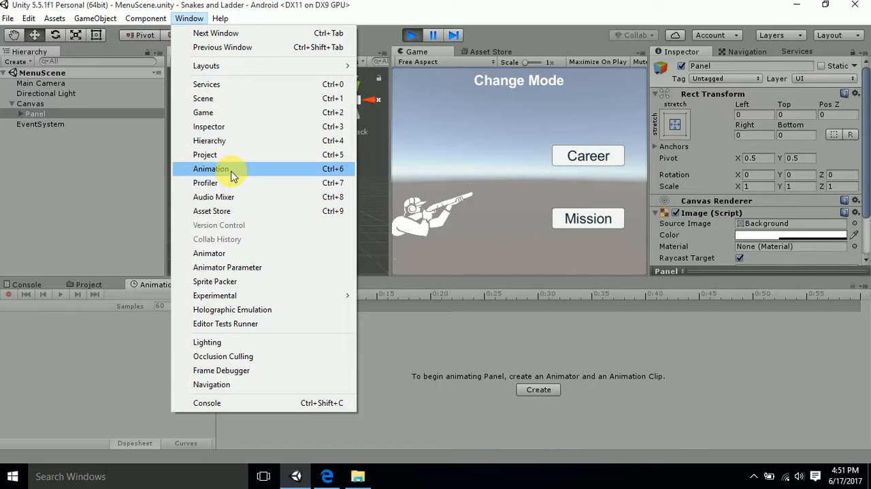
pyautogui.click(424, 16)
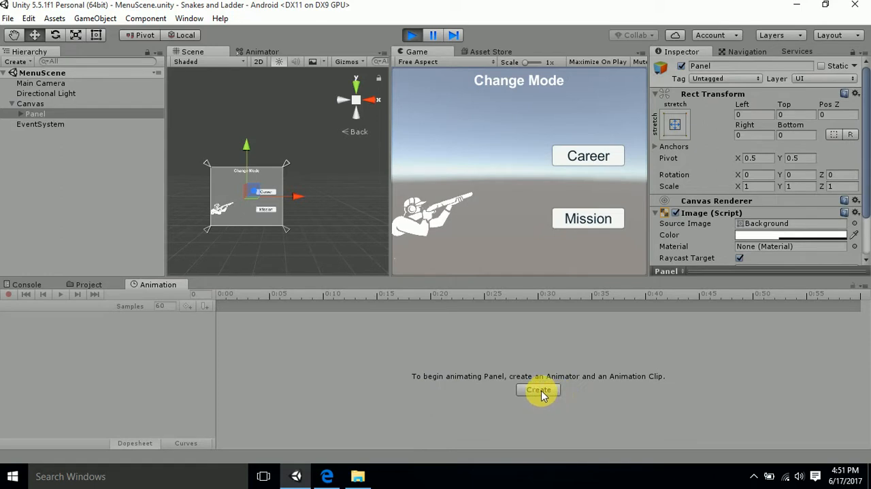
pyautogui.click(76, 115)
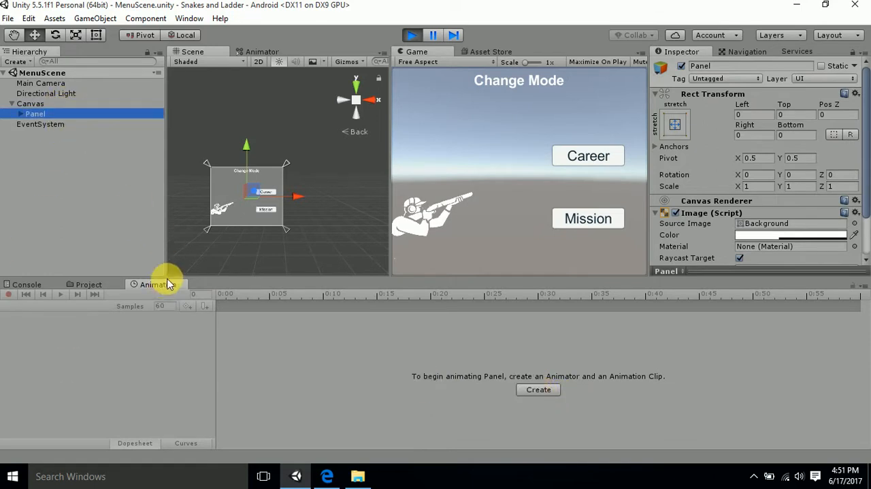
pyautogui.click(536, 392)
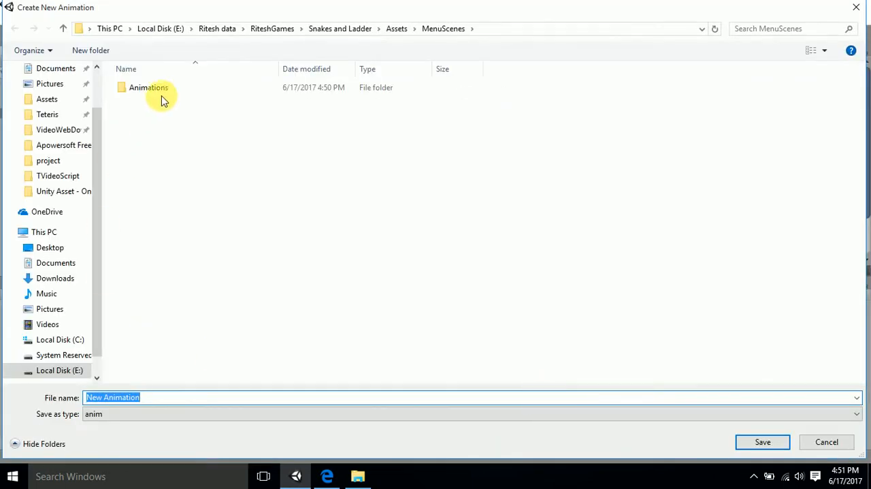
pyautogui.doubleClick(158, 88)
pyautogui.click(168, 397)
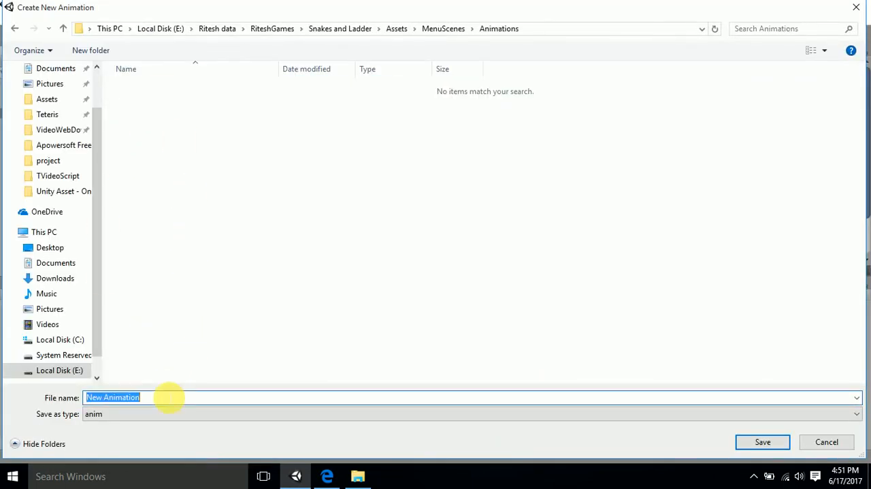
pyautogui.write('Pane')
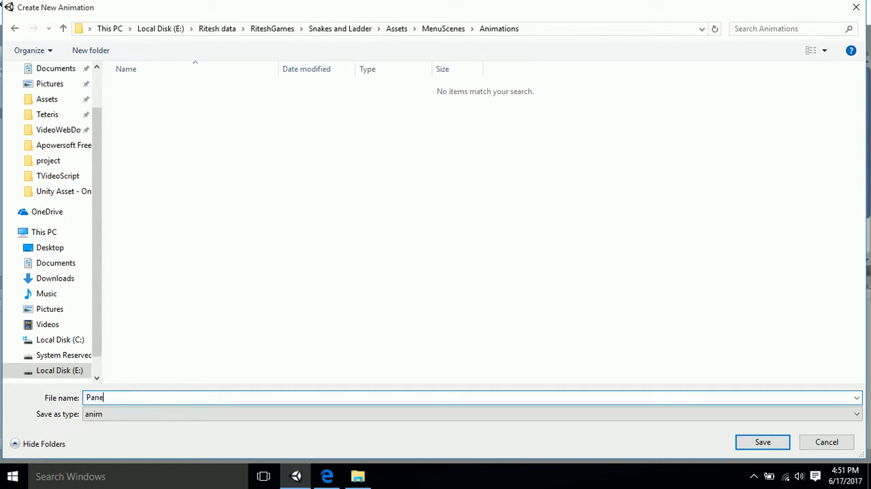
pyautogui.write('lAnim')
pyautogui.press('Return')
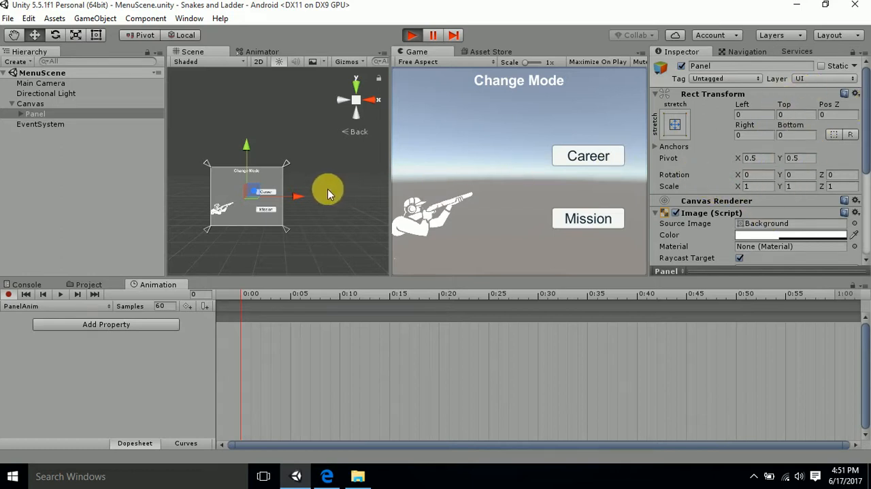
pyautogui.click(8, 295)
# - Move the Panel sideways out of the canvas to Left 616 and Right -616, and start recording the PanelAnim clip
pyautogui.scroll(-2, 303, 213)
pyautogui.moveTo(317, 193); pyautogui.dragTo(387, 181)
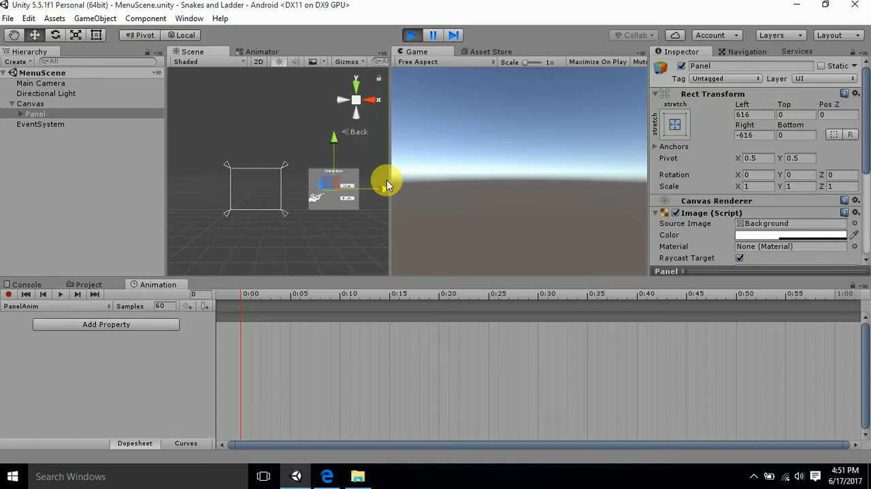
pyautogui.click(8, 294)
# - Record a starting position keyframe at frame 0 with the Panel beside the canvas at about Left 529
pyautogui.scroll(-3, 345, 214)
pyautogui.moveTo(379, 189); pyautogui.dragTo(368, 189)
pyautogui.scroll(-3, 326, 380)
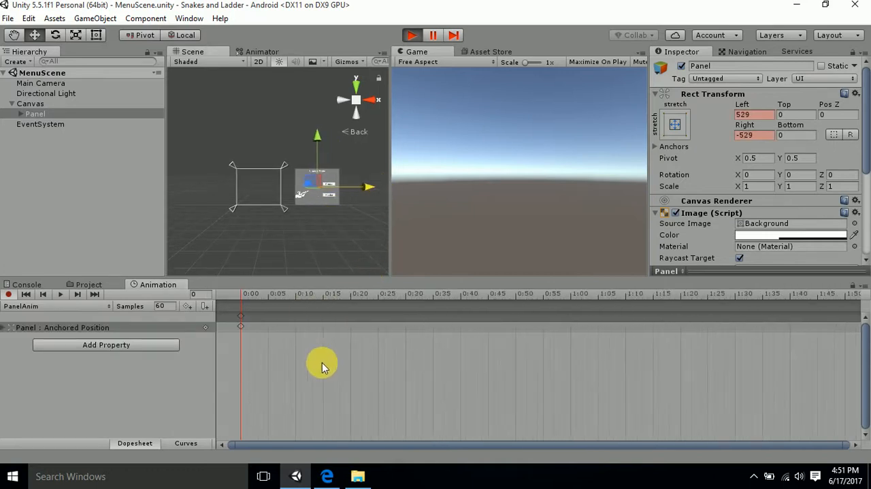
# - Record a keyframe at frame 10 with the Panel moved closer to the canvas, at about Left 366
pyautogui.click(283, 303)
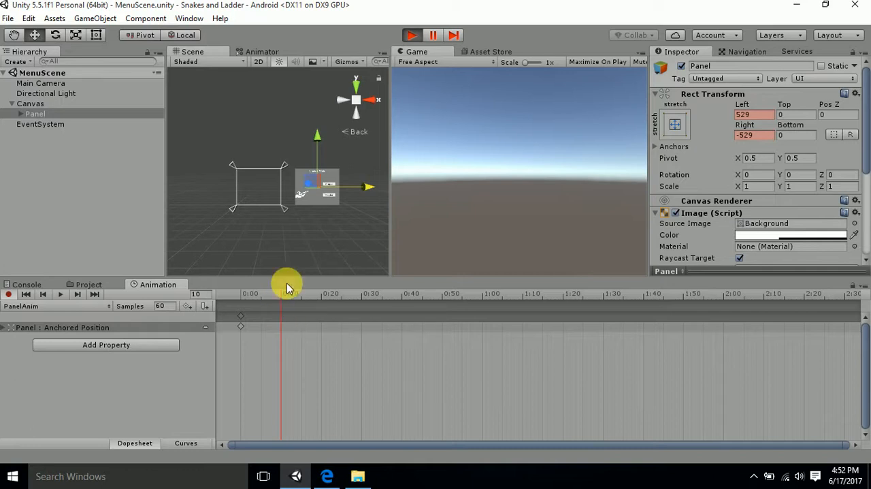
pyautogui.scroll(5, 286, 339)
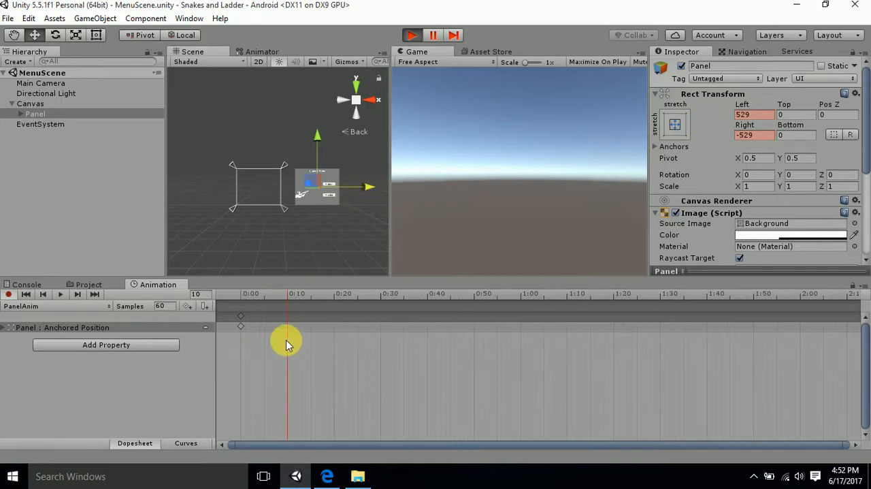
pyautogui.scroll(5, 285, 339)
pyautogui.moveTo(282, 337); pyautogui.dragTo(403, 340, button='middle')
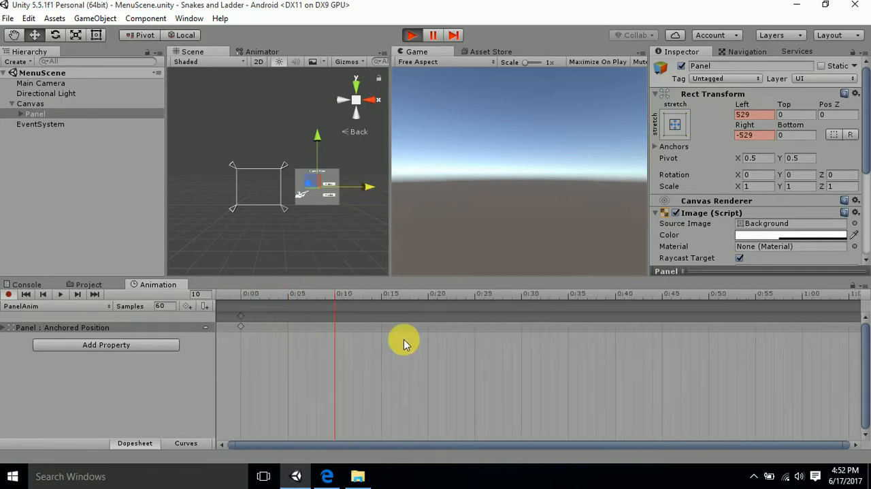
pyautogui.scroll(2, 285, 336)
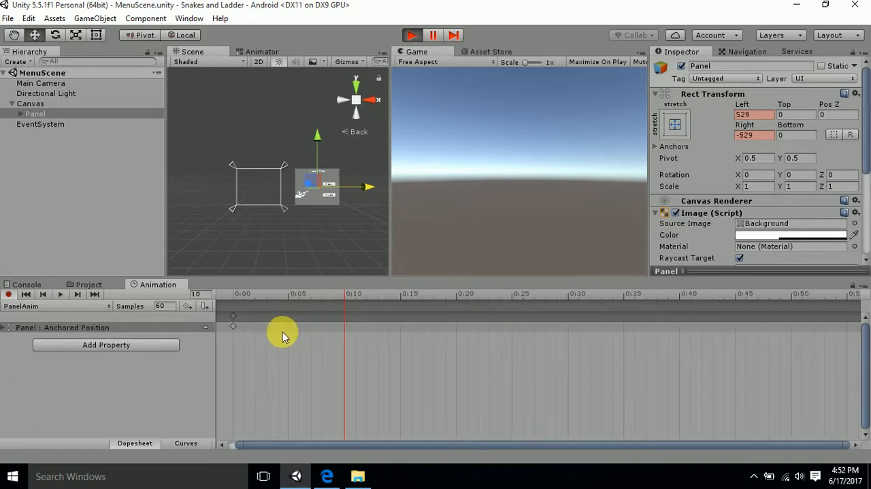
pyautogui.scroll(-3, 286, 332)
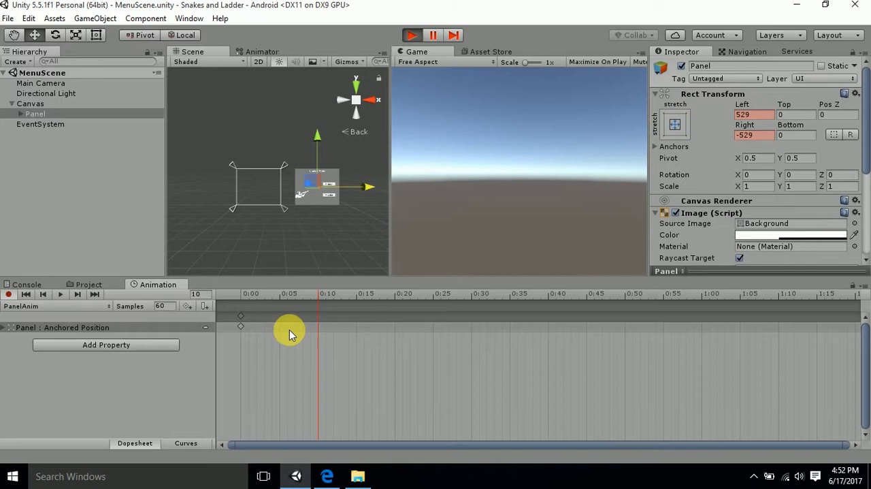
pyautogui.scroll(-3, 290, 329)
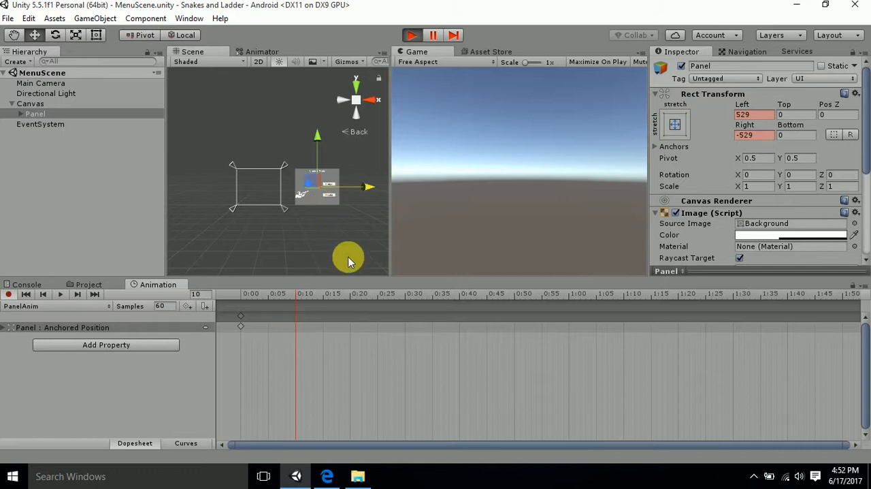
pyautogui.moveTo(368, 183); pyautogui.dragTo(351, 188)
# - Record Panel keyframes at frame 20 with about Left 110 and at frame 30 with Left 0, and play back the clip
pyautogui.scroll(-1, 350, 318)
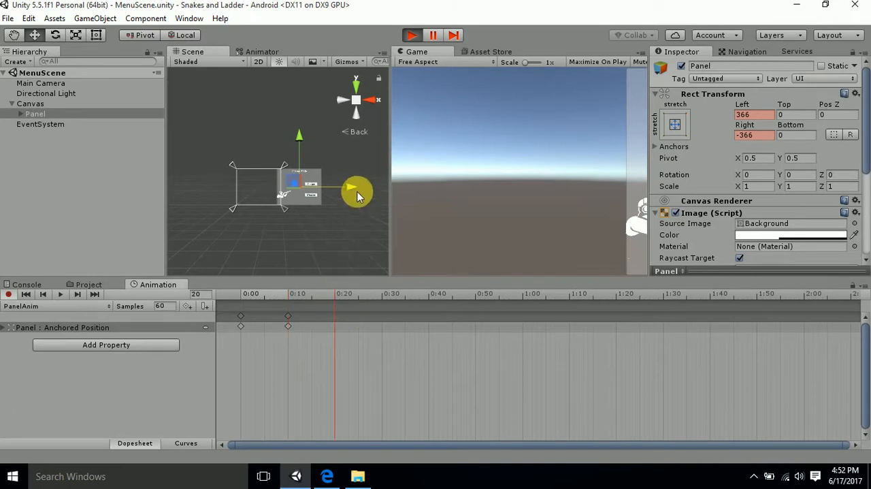
pyautogui.moveTo(351, 188); pyautogui.dragTo(323, 185)
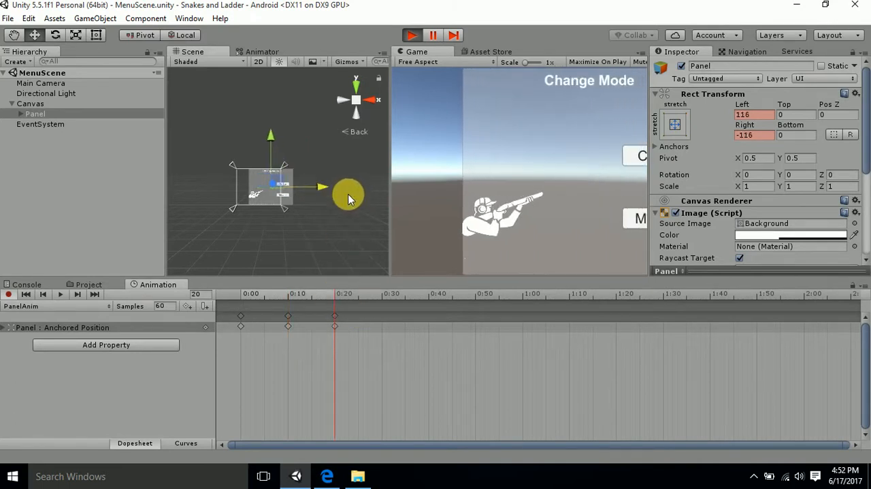
pyautogui.scroll(-1, 369, 307)
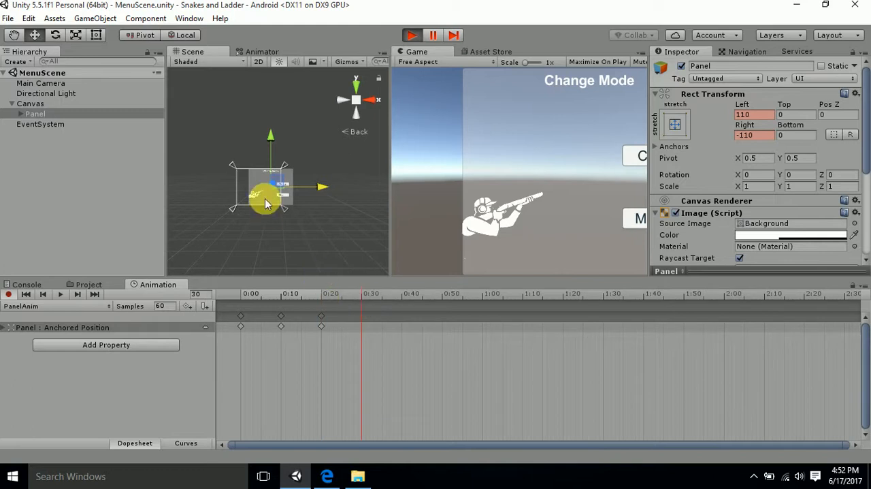
pyautogui.moveTo(322, 187); pyautogui.dragTo(310, 188)
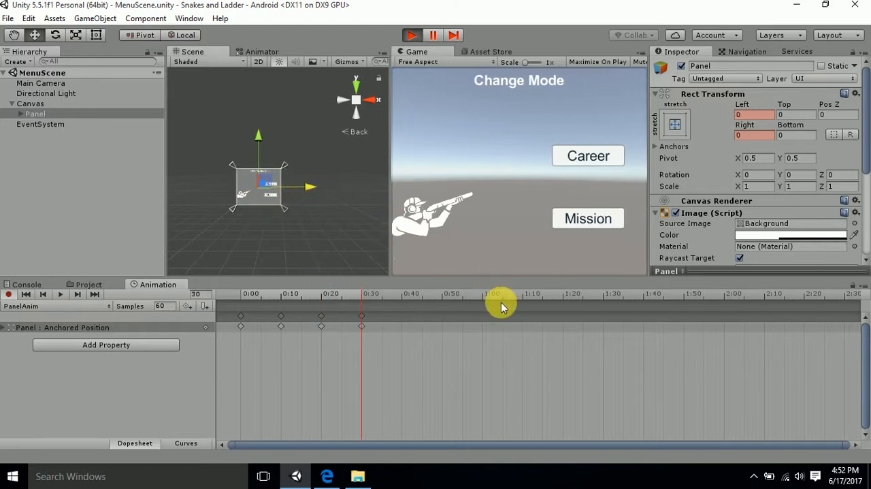
pyautogui.click(59, 296)
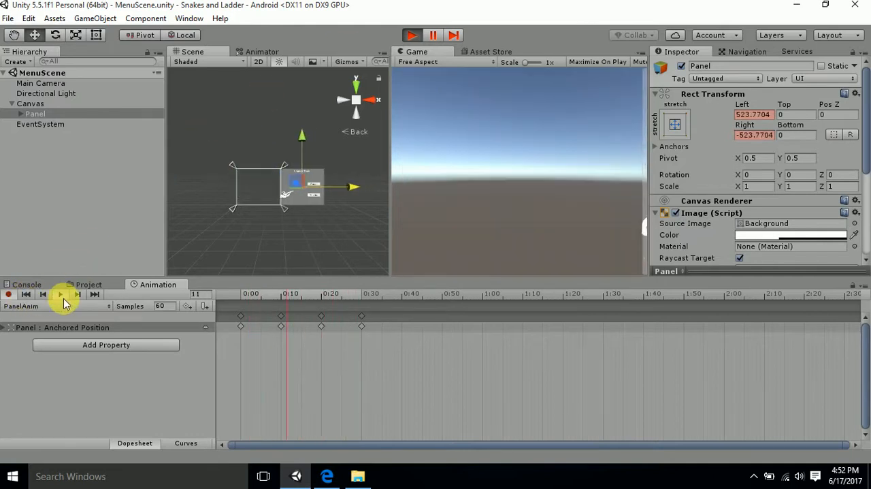
pyautogui.click(60, 294)
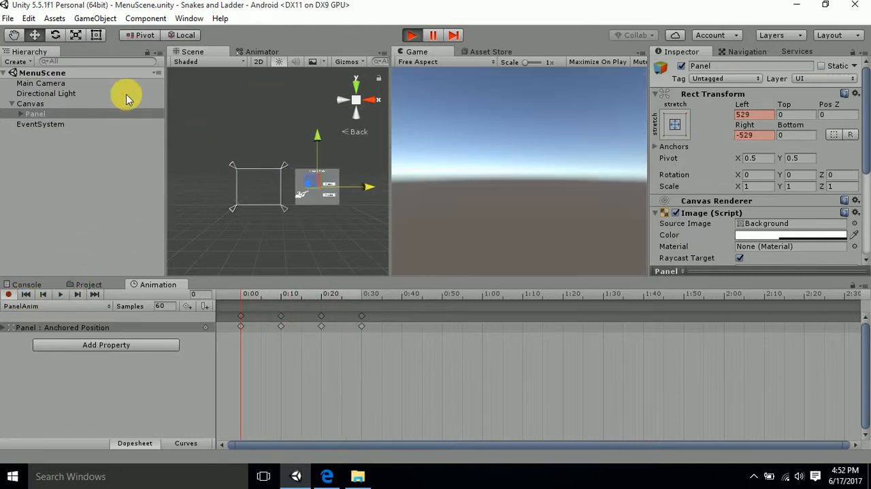
# - Turn off Loop Time for the PanelAnim clip in the MenuScenes Animations folder
pyautogui.click(85, 285)
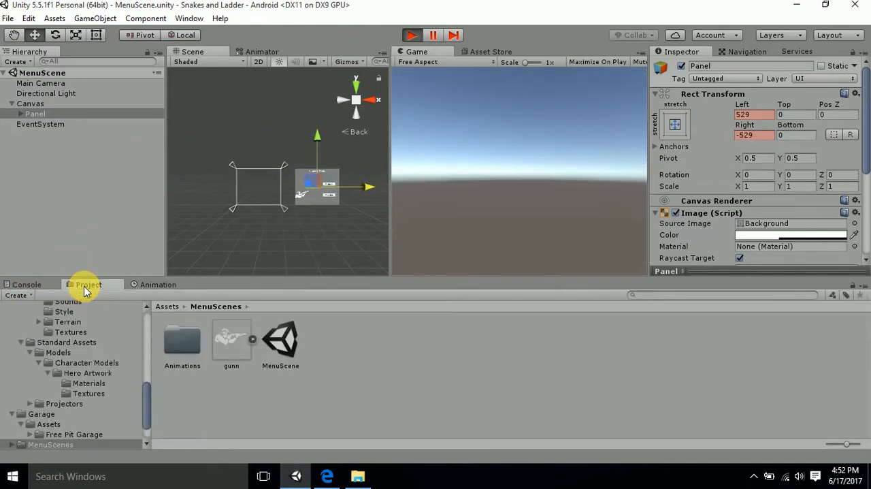
pyautogui.doubleClick(182, 340)
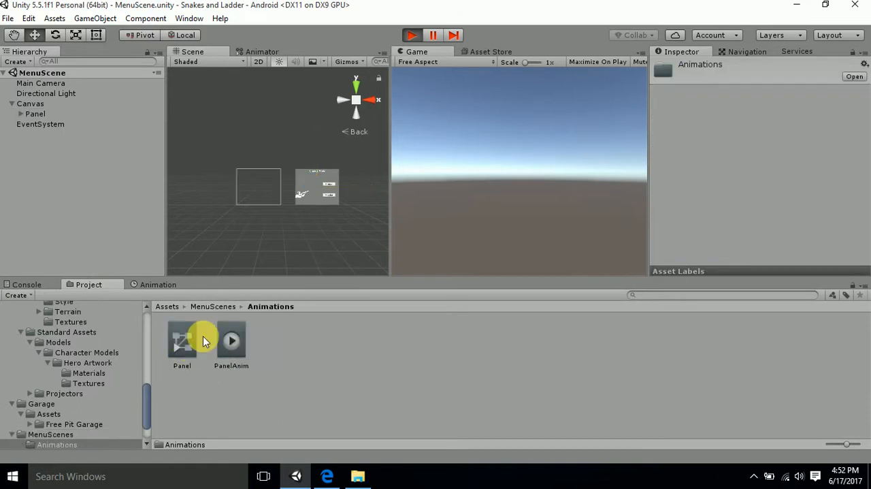
pyautogui.click(216, 338)
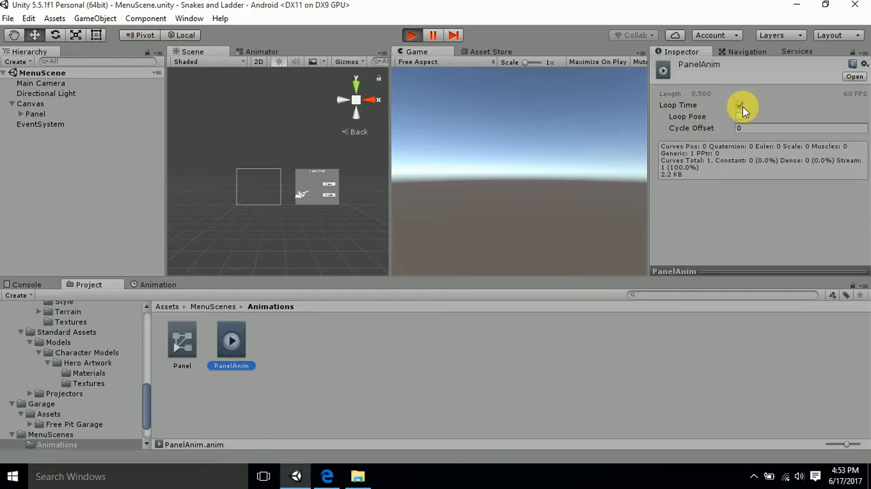
pyautogui.click(741, 106)
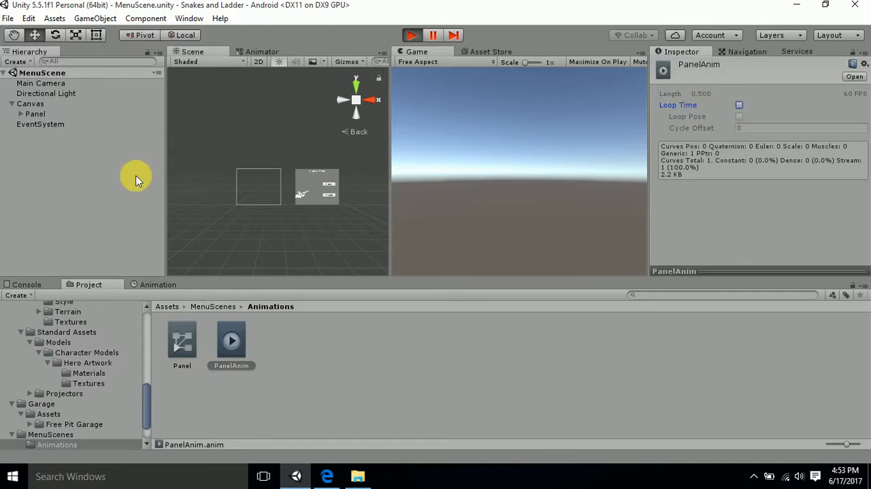
# - Exit Play mode and delete the Panel controller and the PanelAnim clip from the Animations folder
pyautogui.click(411, 35)
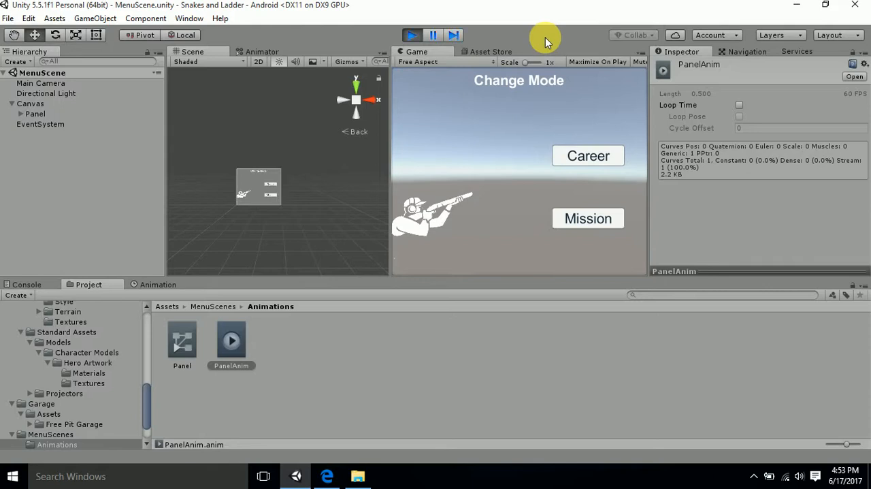
pyautogui.click(415, 36)
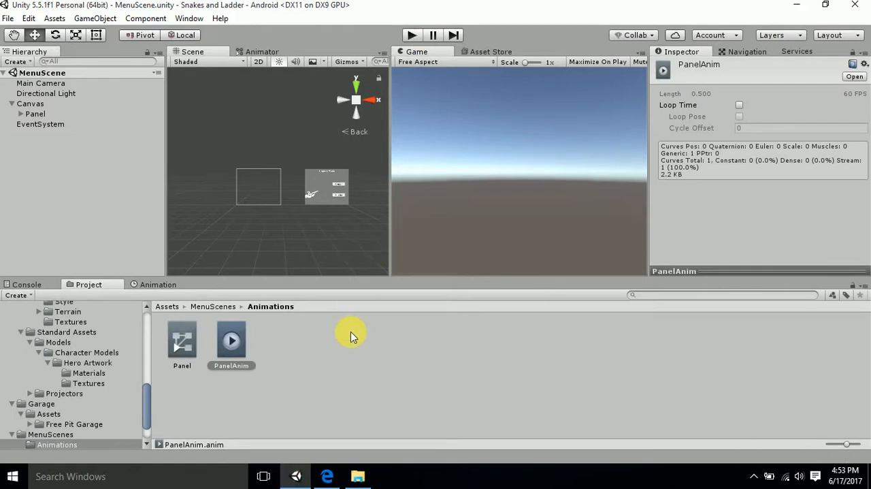
pyautogui.click(214, 306)
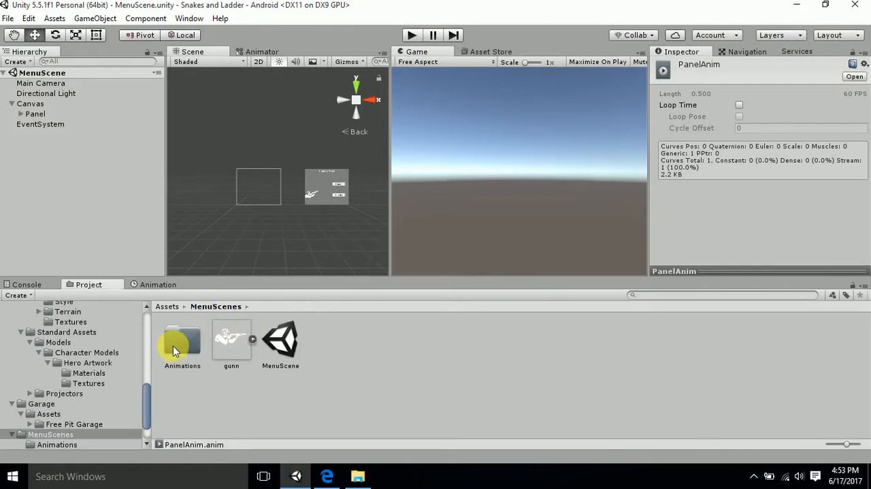
pyautogui.doubleClick(184, 330)
pyautogui.click(187, 331)
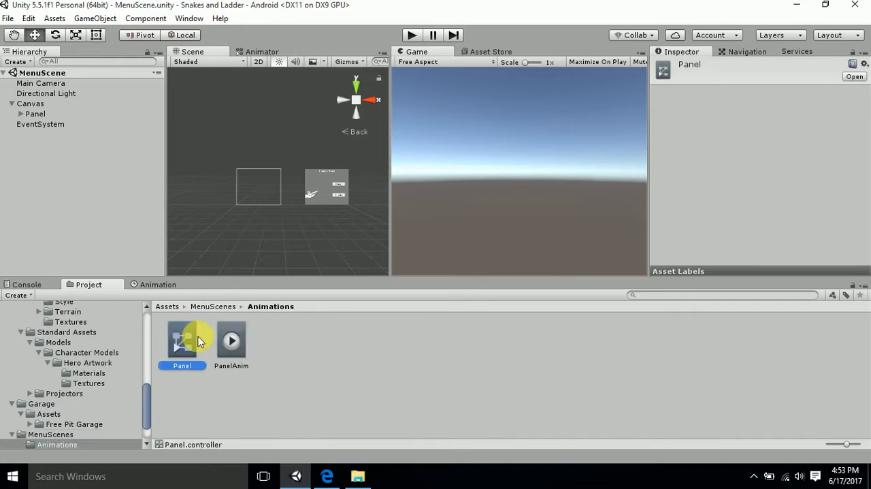
pyautogui.keyDown('ctrl'); pyautogui.click(252, 349); pyautogui.keyUp('ctrl')
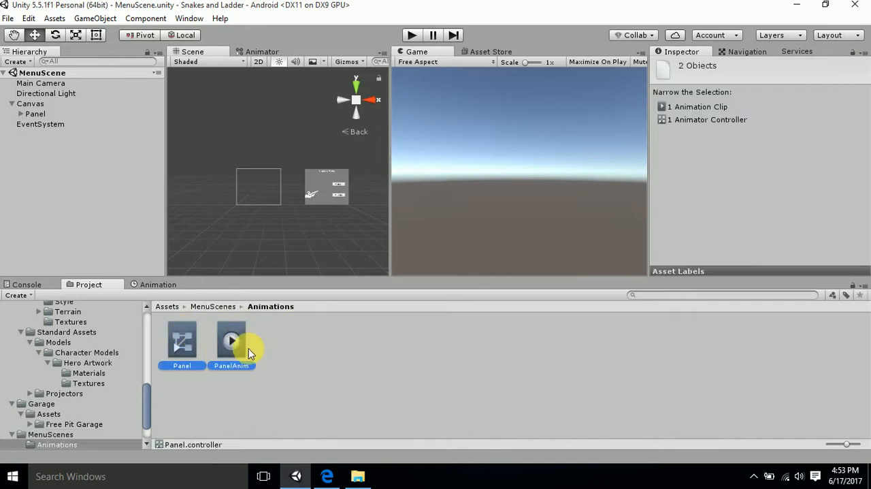
pyautogui.press('Delete')
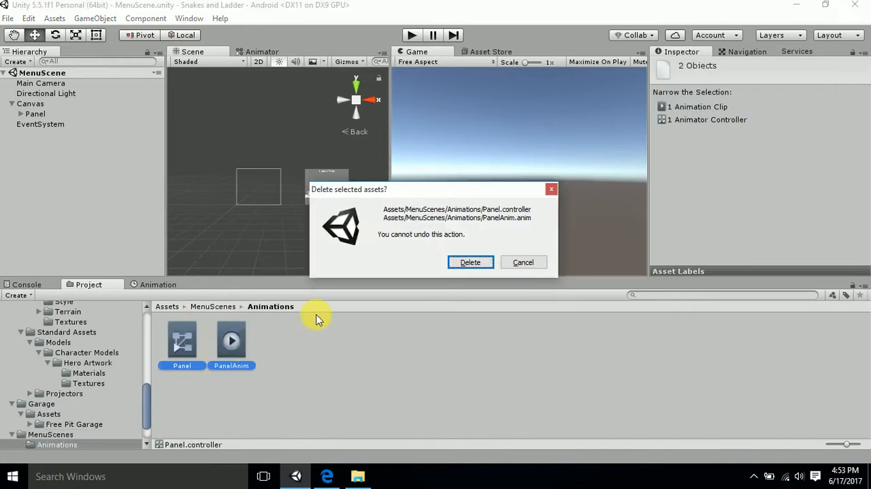
pyautogui.click(471, 262)
# - Create a new animation clip named PanelAnim for the Panel in the MenuScenes Animations folder
pyautogui.click(36, 114)
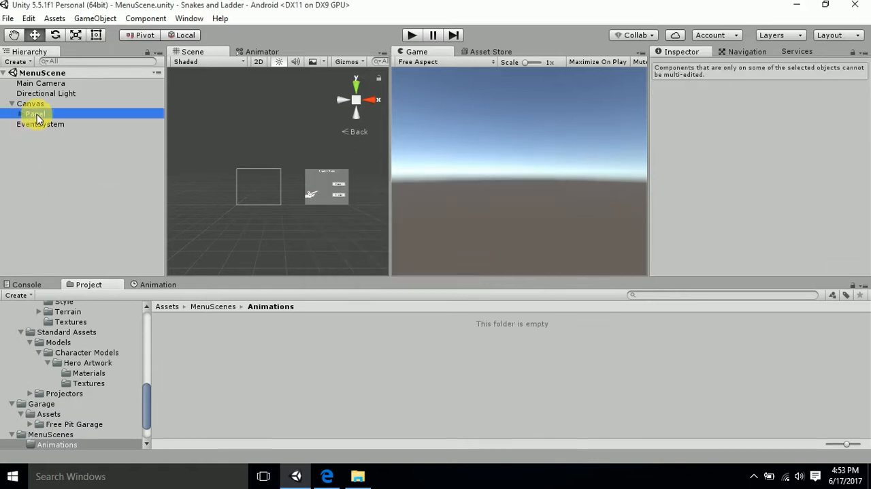
pyautogui.scroll(-3, 734, 149)
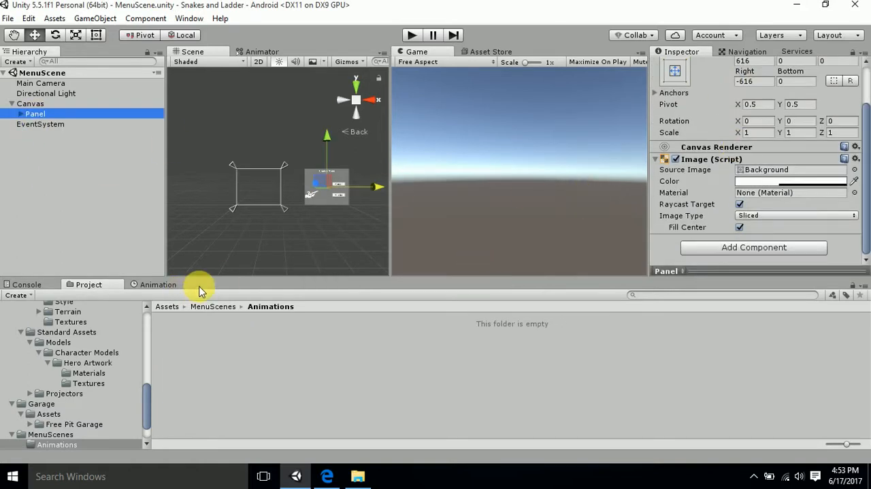
pyautogui.click(158, 284)
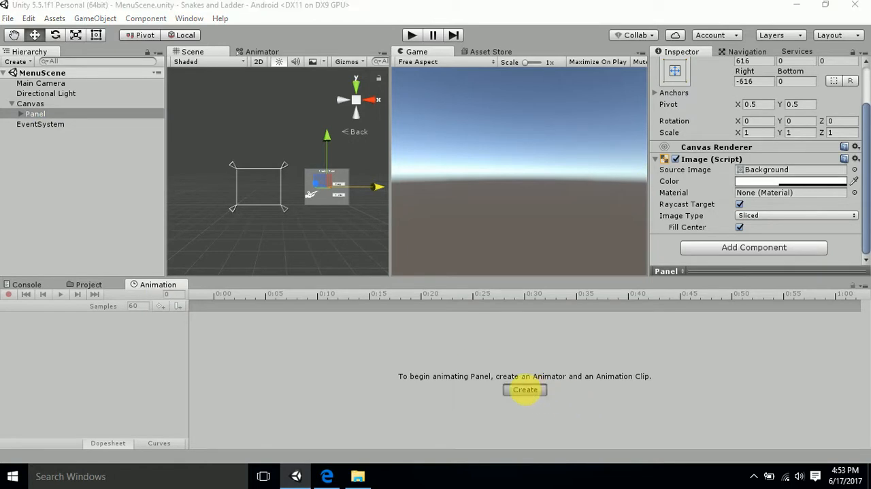
pyautogui.click(525, 389)
pyautogui.write('PanelA')
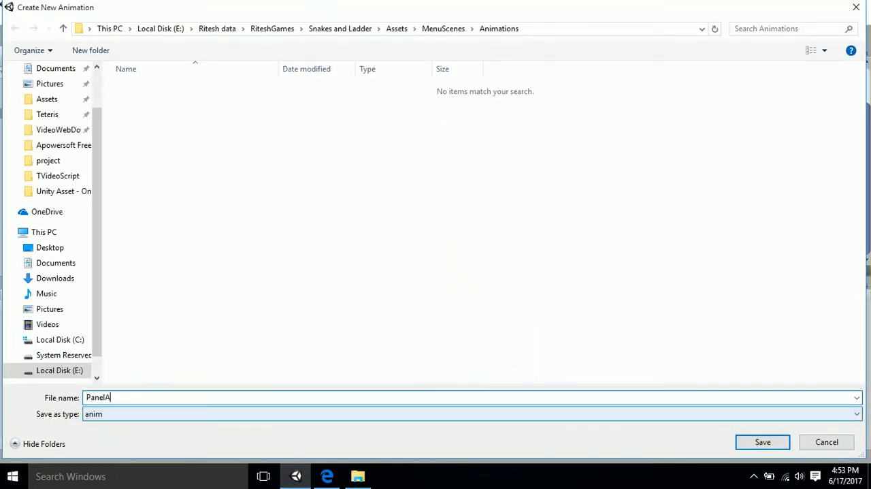
pyautogui.write('nim')
pyautogui.press('Return')
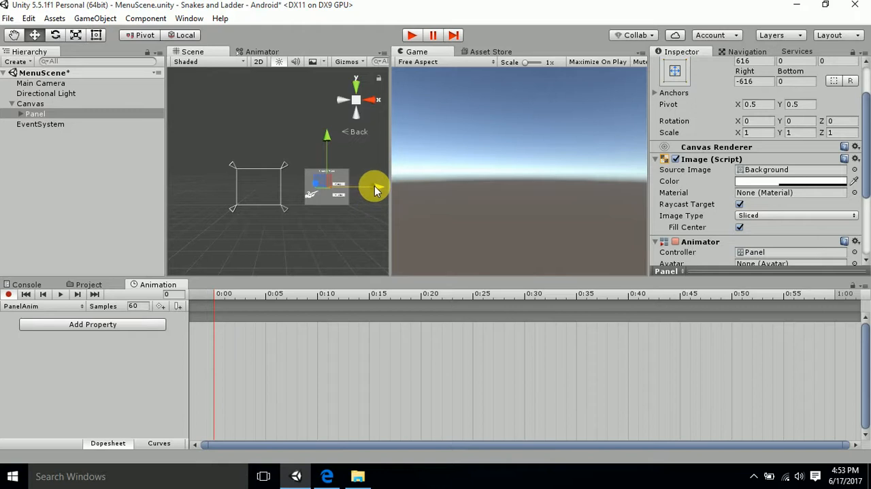
# - Record Panel keyframes at frames 0, 5, 10 and 15, sliding it onto the canvas from about Left 506, with about 186 at frame 10
pyautogui.moveTo(378, 186); pyautogui.dragTo(370, 188)
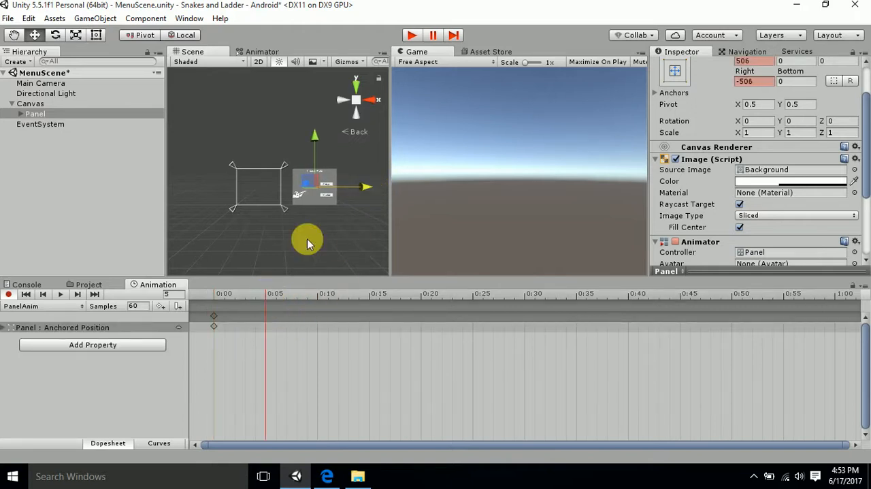
pyautogui.moveTo(361, 185); pyautogui.dragTo(335, 188)
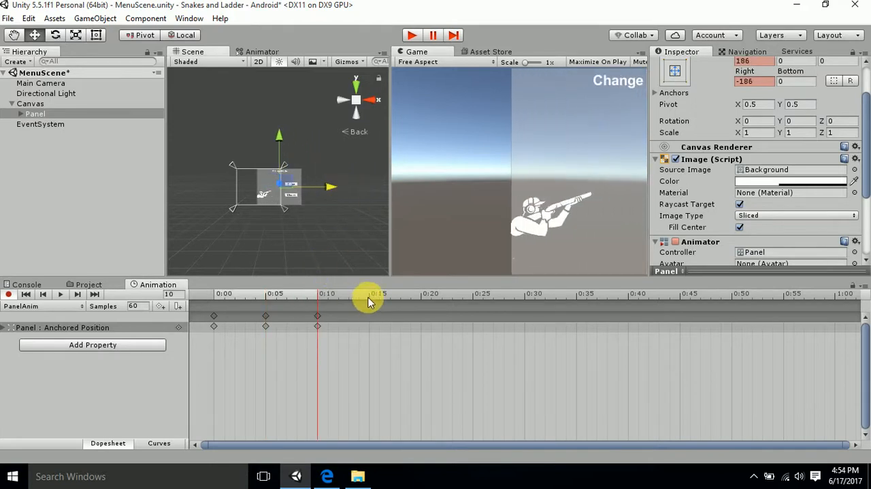
pyautogui.moveTo(333, 190); pyautogui.dragTo(313, 190)
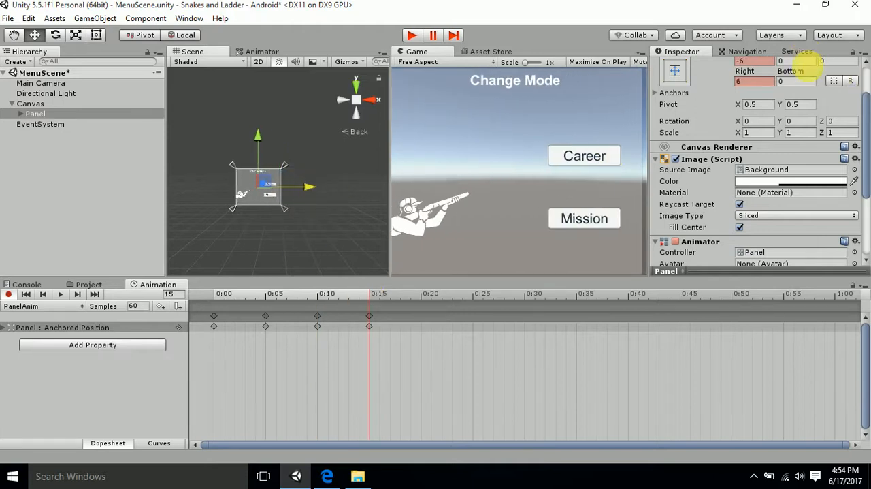
# - Set the Panel's Left and Right offsets to 0 at frame 15
pyautogui.scroll(2, 744, 93)
pyautogui.click(752, 113)
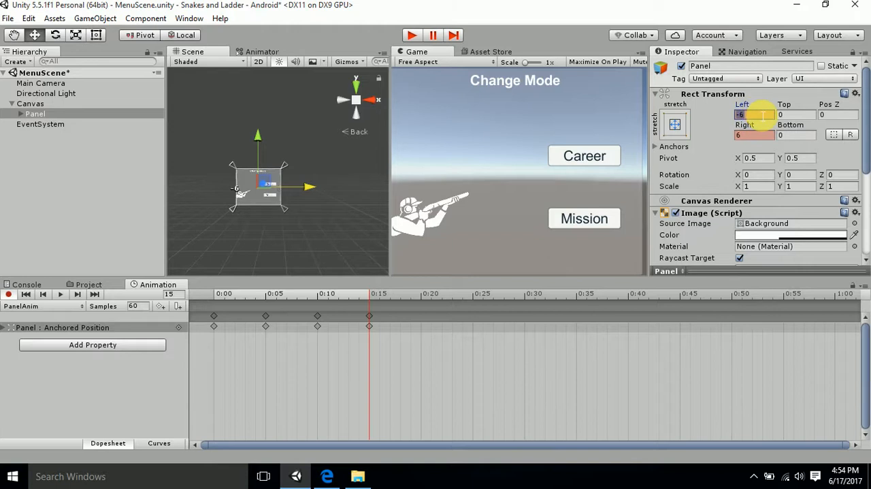
pyautogui.write('0')
pyautogui.click(752, 134)
pyautogui.write('0')
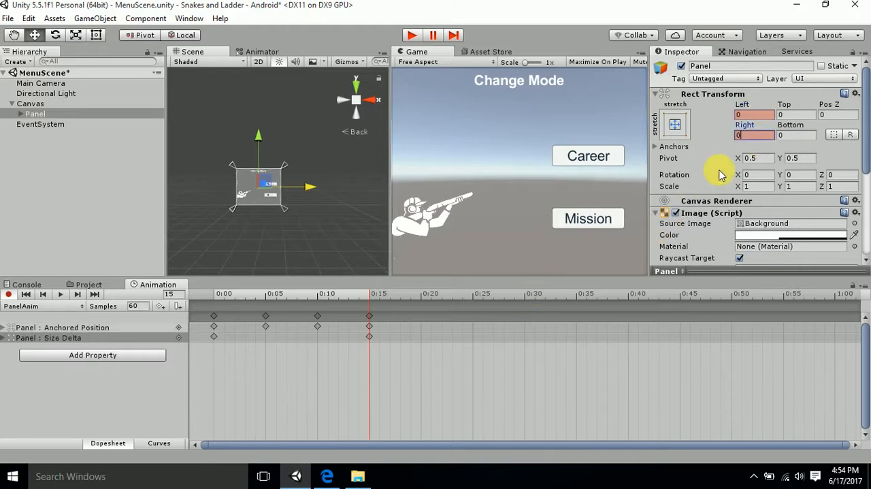
# - Undo the Panel's last offset change and delete the keyframe at frame 15
pyautogui.hotkey('ctrl', 'z')
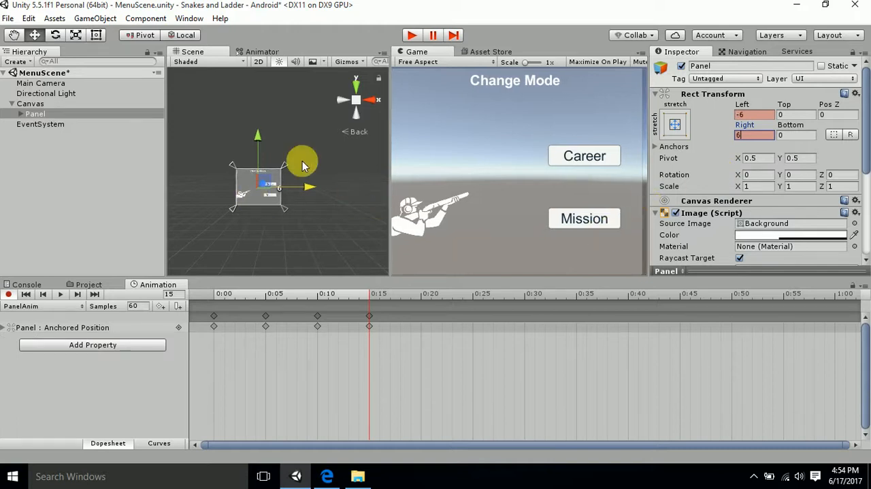
pyautogui.moveTo(308, 176)
pyautogui.mouseDown()
pyautogui.moveTo(311, 184)
pyautogui.moveTo(299, 180)
pyautogui.mouseUp()
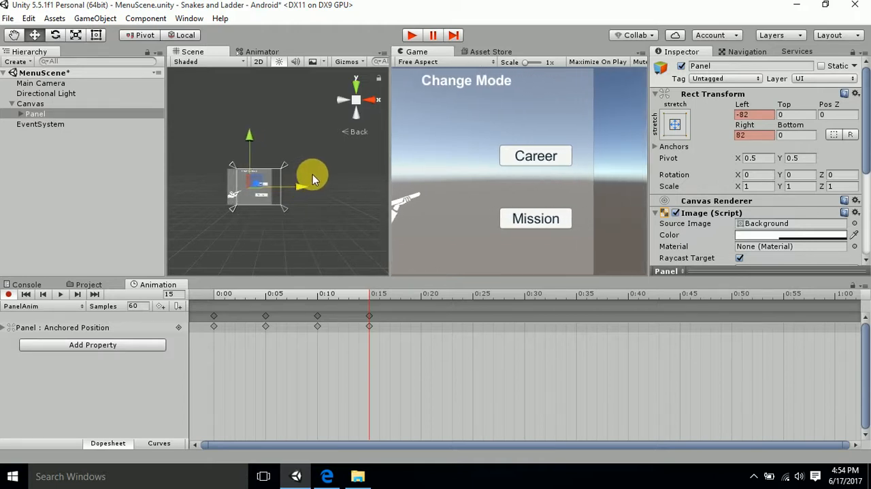
pyautogui.click(370, 317)
pyautogui.press('Delete')
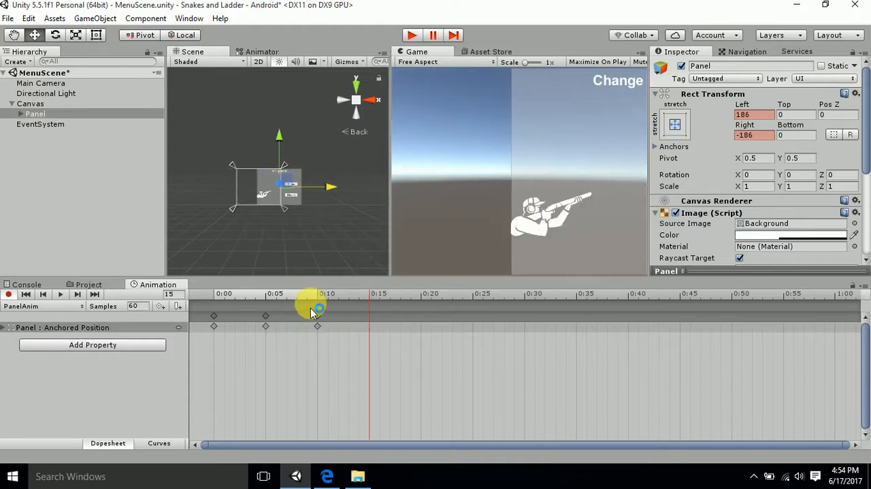
# - Record a new Panel keyframe at frame 15 by moving the Panel in the scene to Left 0 and Right 0
pyautogui.click(360, 296)
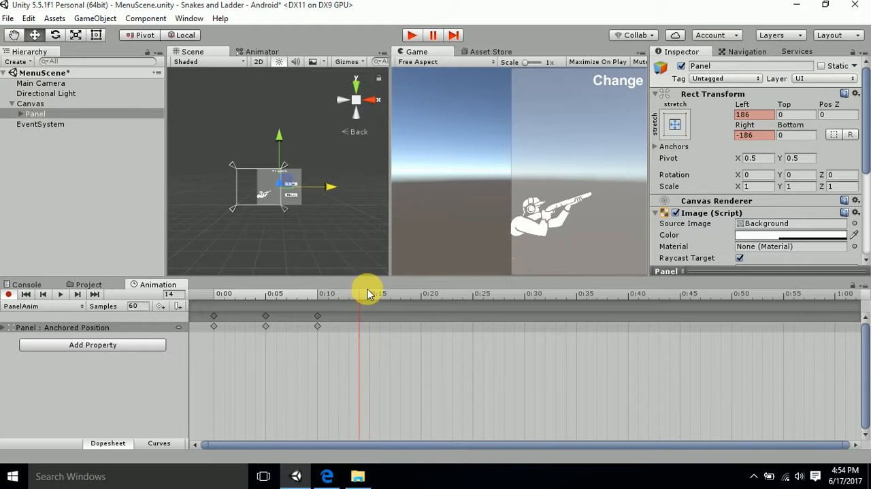
pyautogui.click(370, 294)
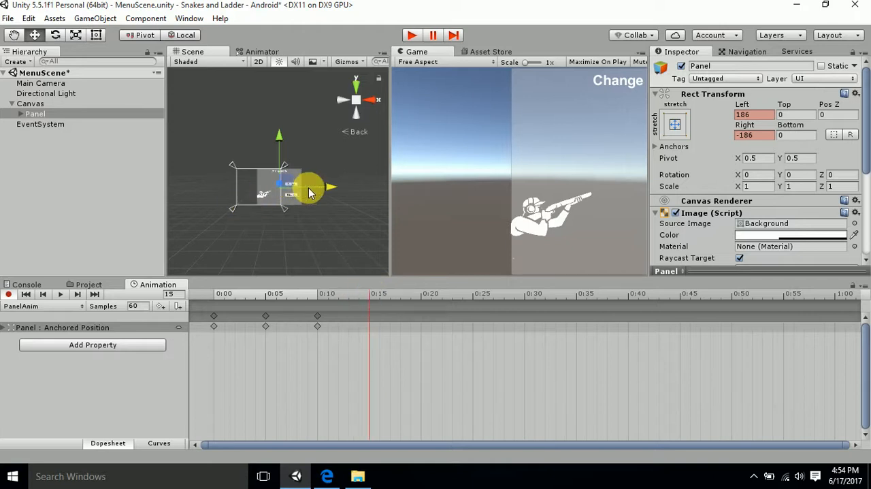
pyautogui.moveTo(335, 185); pyautogui.dragTo(314, 188)
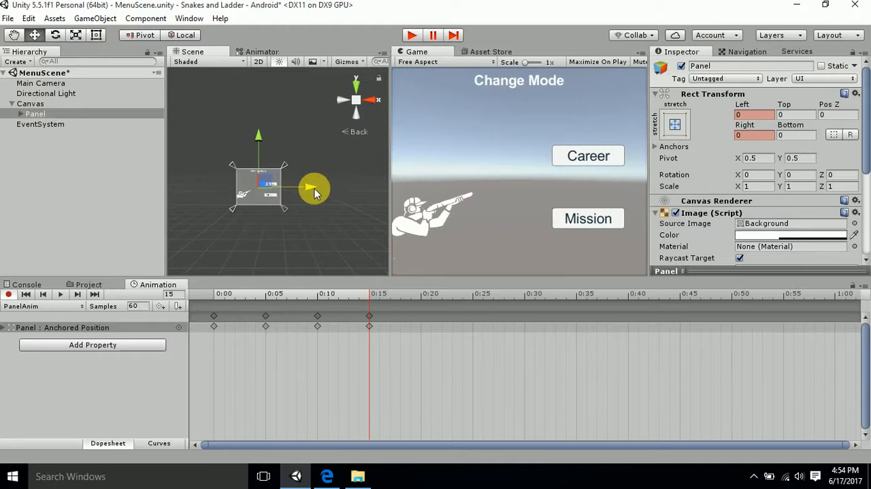
# - Preview the PanelAnim clip in the scene and stop the playback
pyautogui.scroll(5, 300, 189)
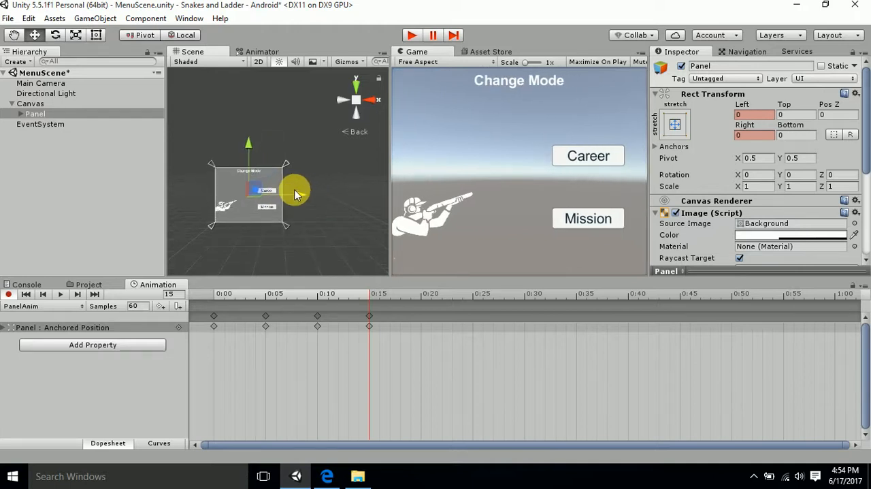
pyautogui.scroll(4, 321, 178)
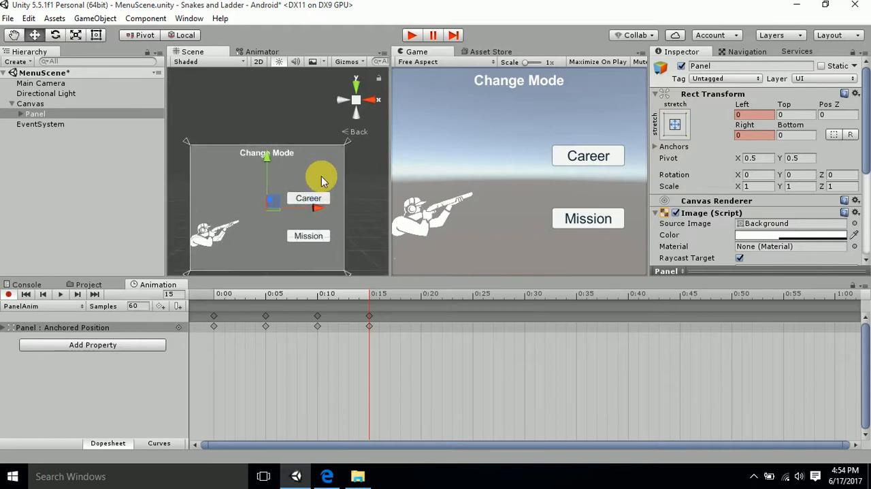
pyautogui.click(60, 294)
pyautogui.scroll(-4, 293, 180)
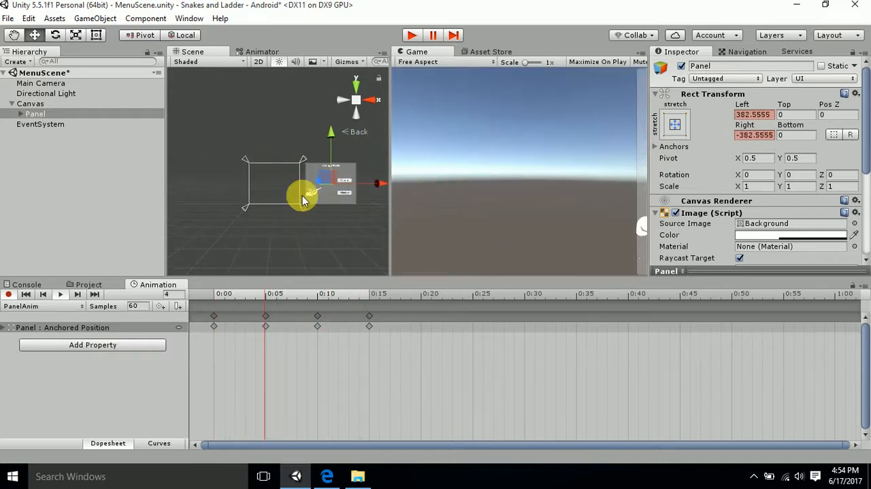
pyautogui.click(60, 295)
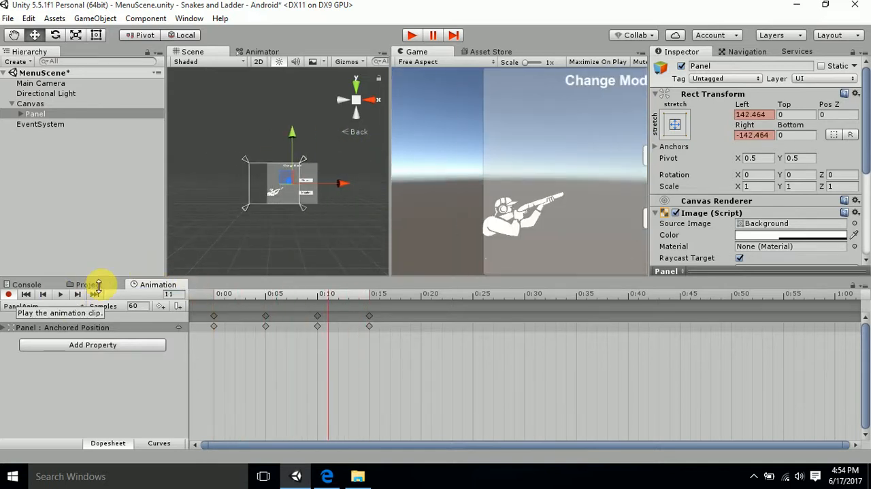
# - Turn off Loop Time for the PanelAnim clip in the Animations folder
pyautogui.click(90, 286)
pyautogui.click(229, 338)
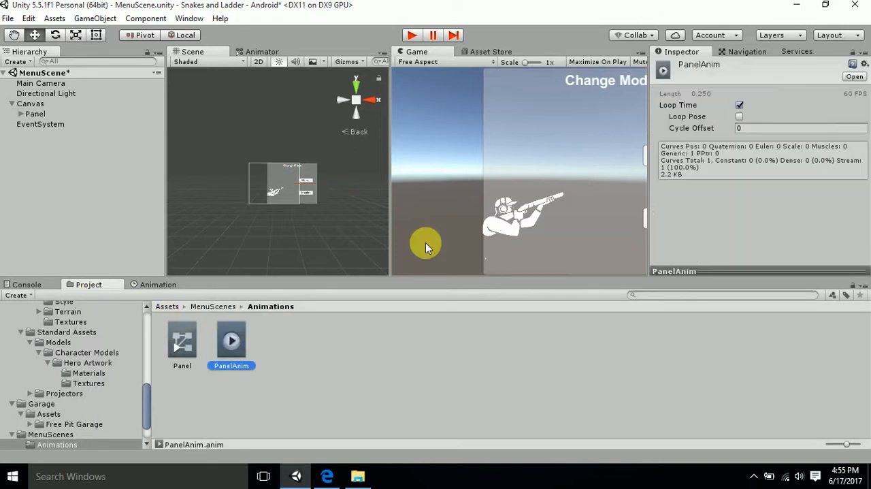
pyautogui.click(740, 105)
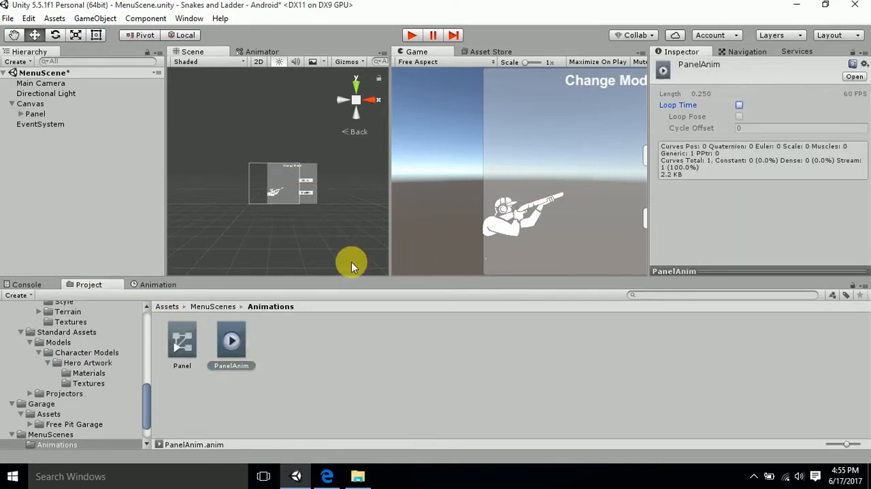
# - Run the scene twice in Play mode to check the Panel's slide-in animation
pyautogui.click(411, 34)
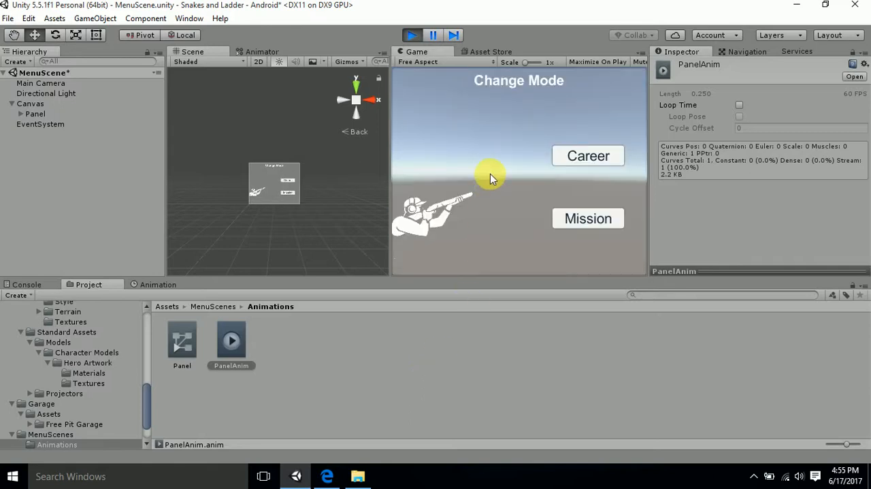
pyautogui.click(412, 35)
pyautogui.click(412, 35)
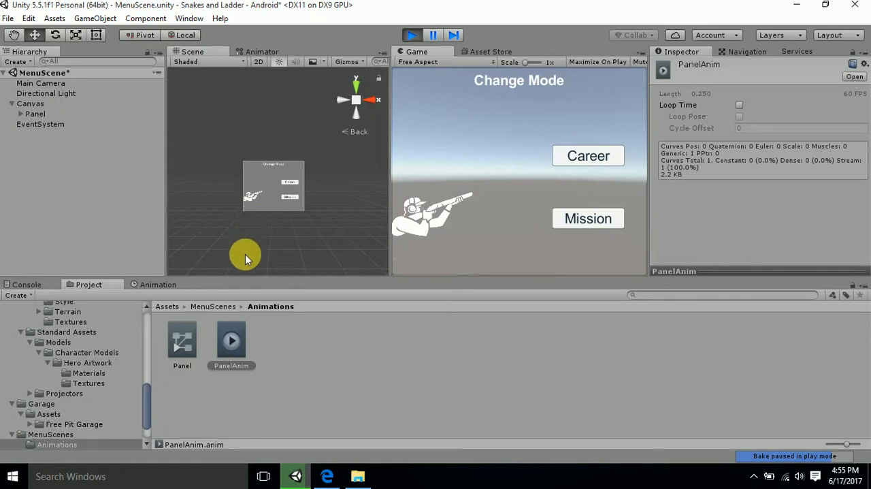
pyautogui.click(185, 342)
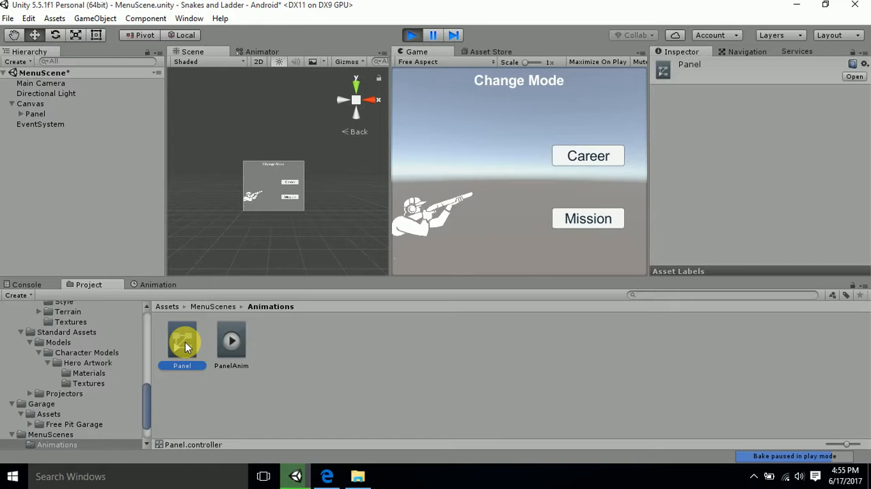
pyautogui.click(365, 327)
pyautogui.rightClick(365, 327)
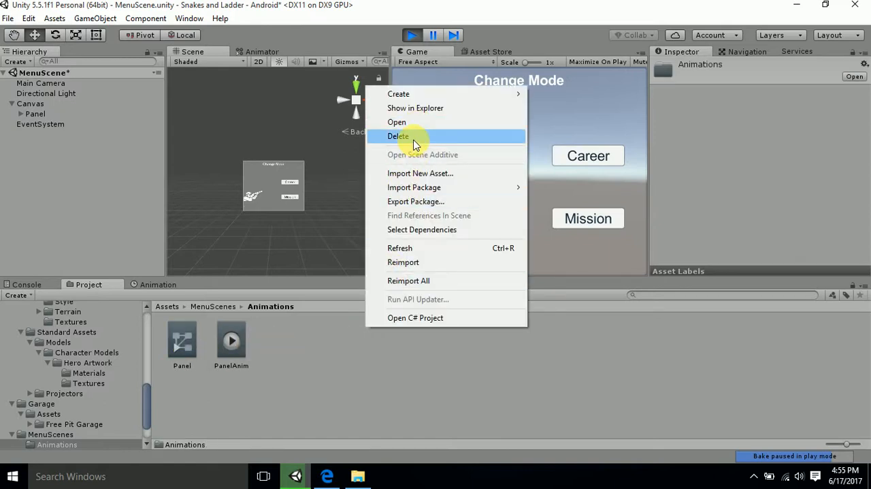
pyautogui.click(284, 375)
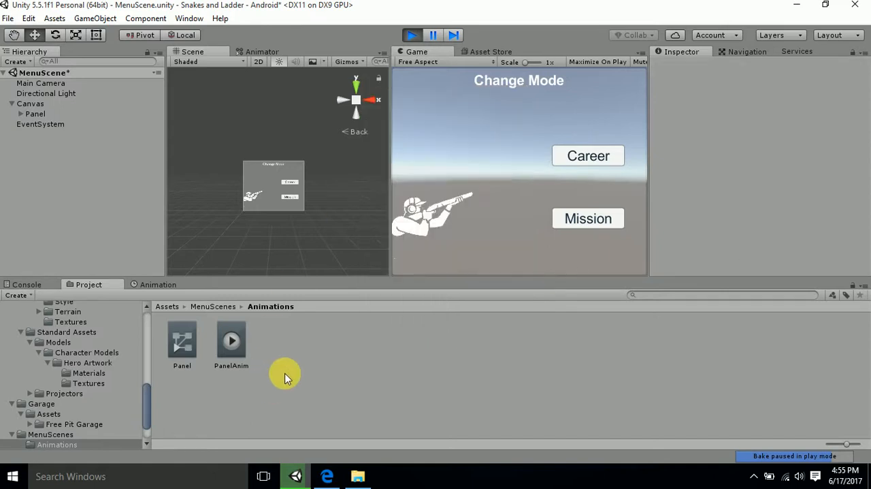
pyautogui.click(68, 113)
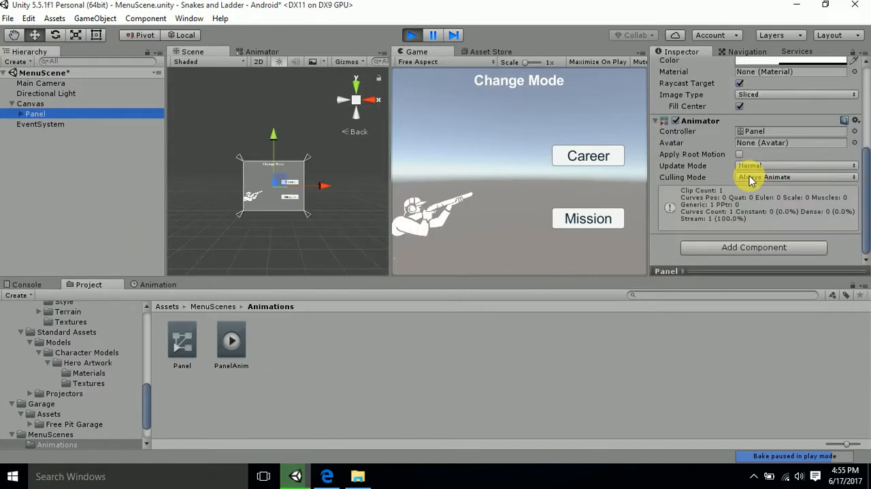
pyautogui.click(752, 247)
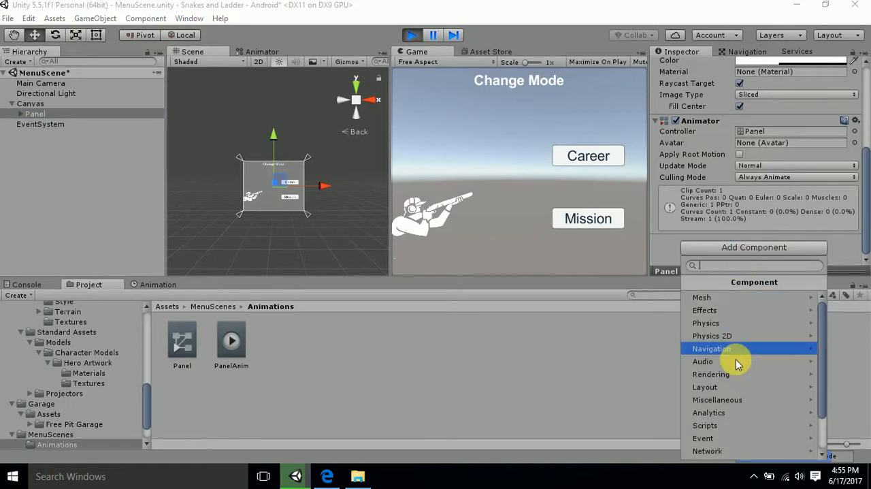
pyautogui.click(740, 402)
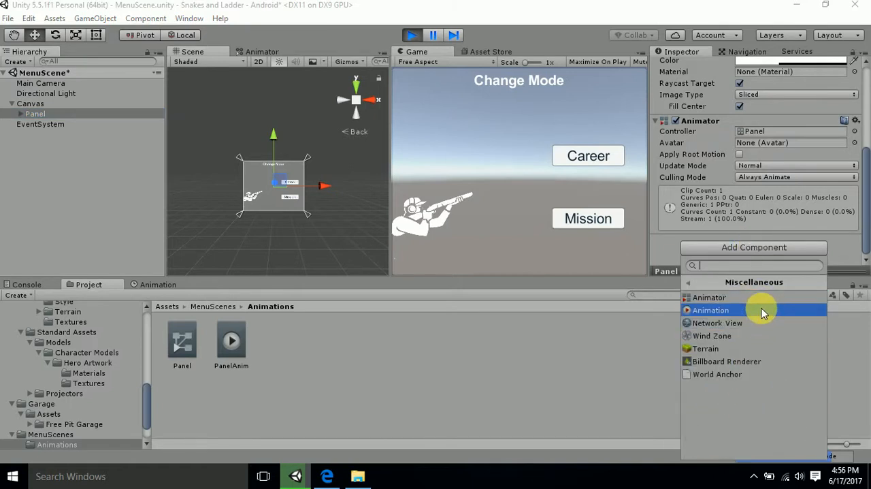
pyautogui.click(570, 383)
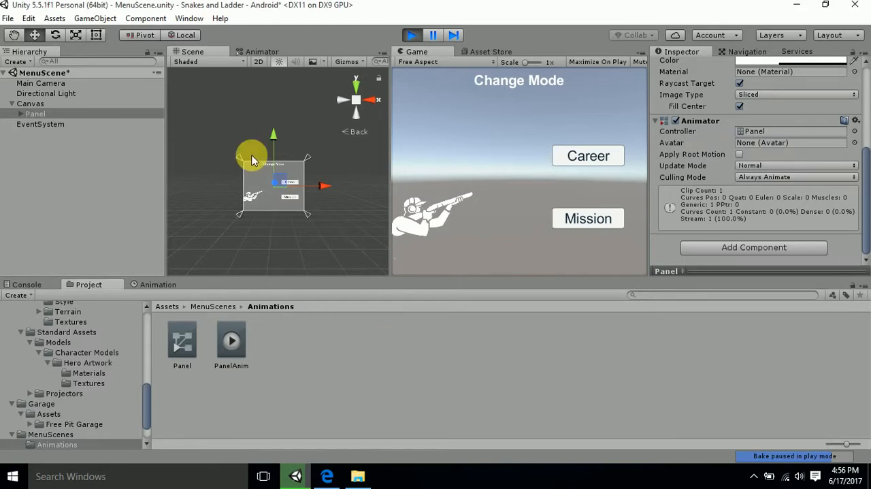
# - Open the Panel controller in the Animator and set the PanelAnim state's speed to 0.5
pyautogui.click(183, 340)
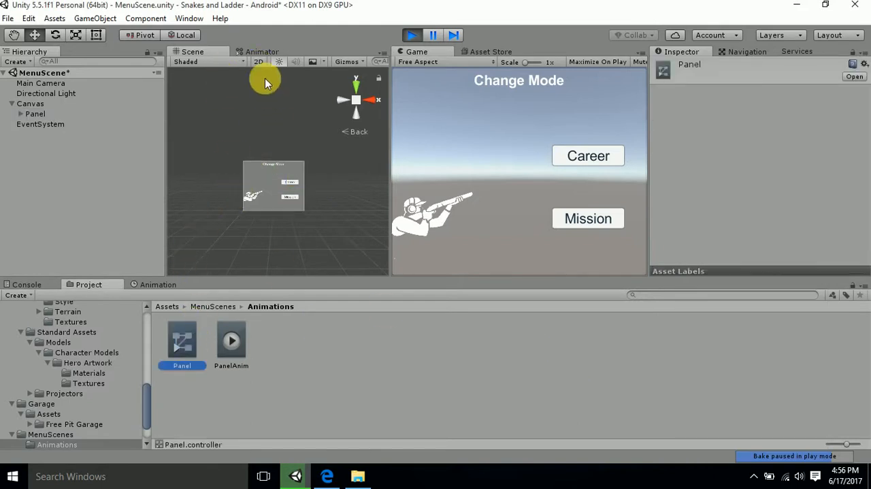
pyautogui.click(258, 50)
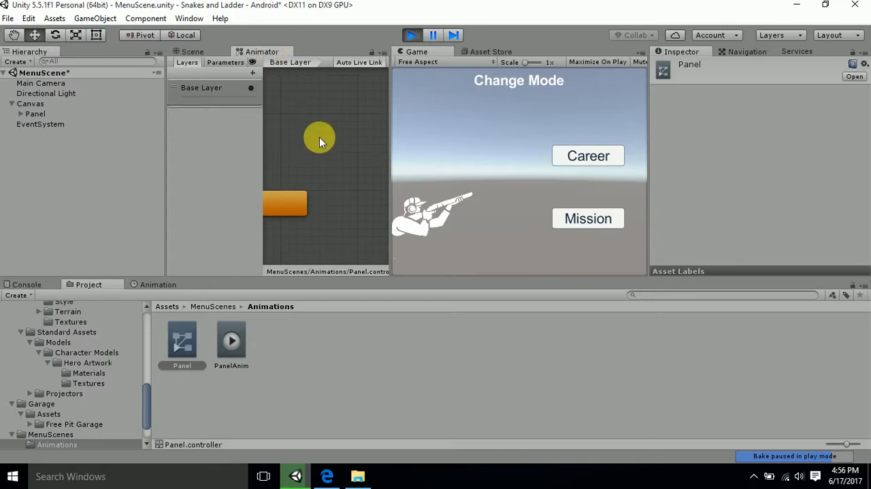
pyautogui.scroll(1, 314, 139)
pyautogui.scroll(-4, 309, 143)
pyautogui.scroll(2, 302, 146)
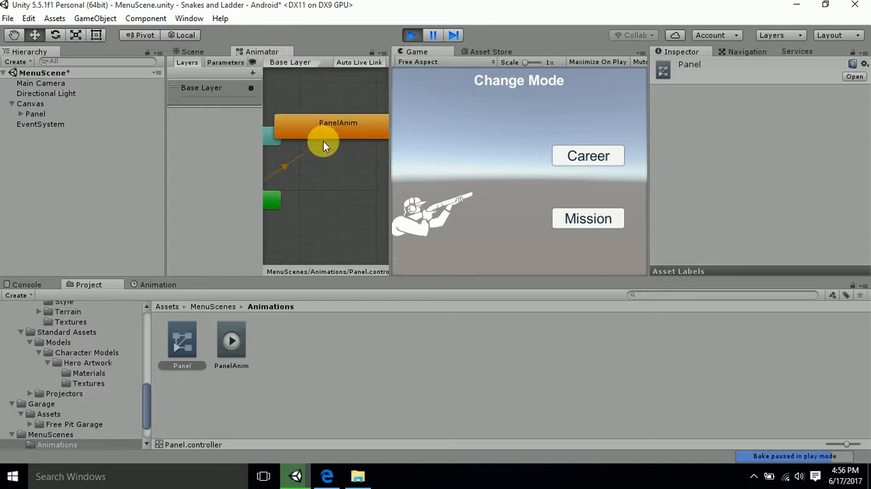
pyautogui.moveTo(323, 141); pyautogui.dragTo(346, 158)
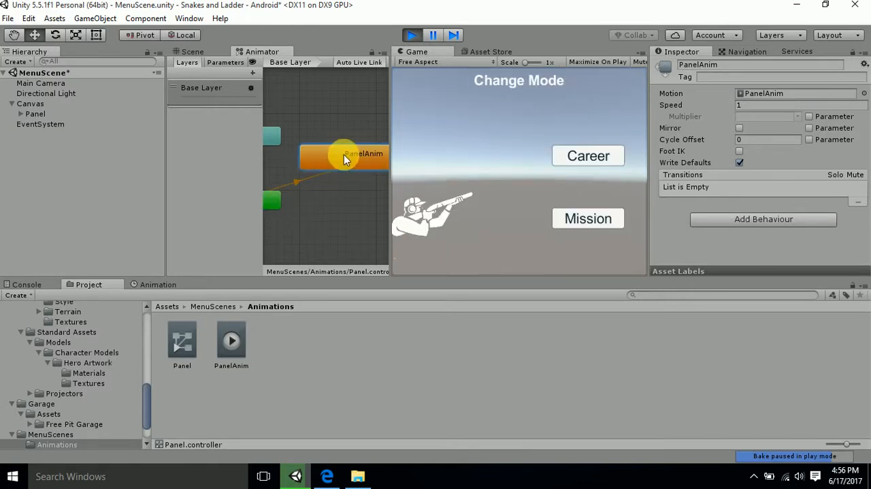
pyautogui.click(752, 105)
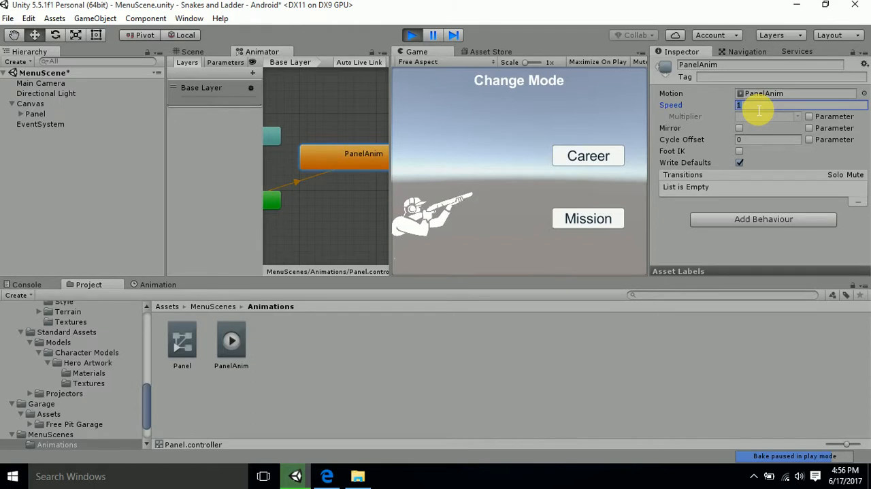
pyautogui.write('0.5')
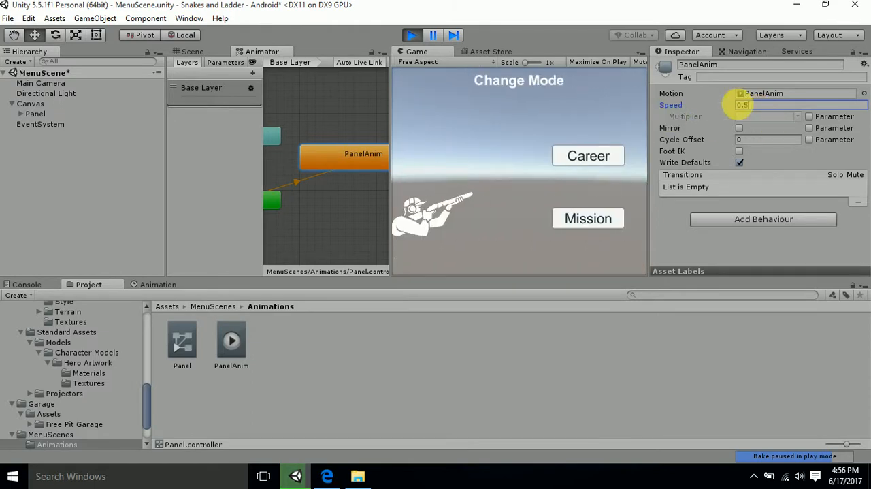
# - Exit Play mode and run the scene again to test the animation at the reduced speed
pyautogui.click(411, 35)
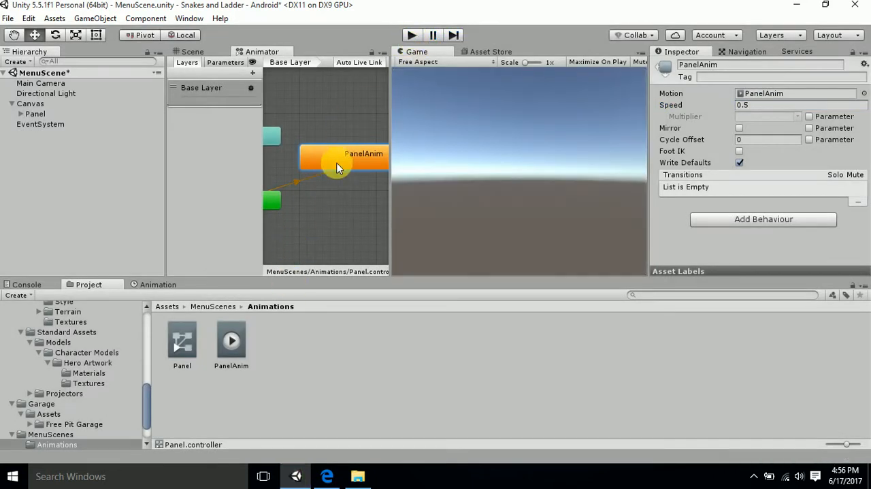
pyautogui.click(409, 38)
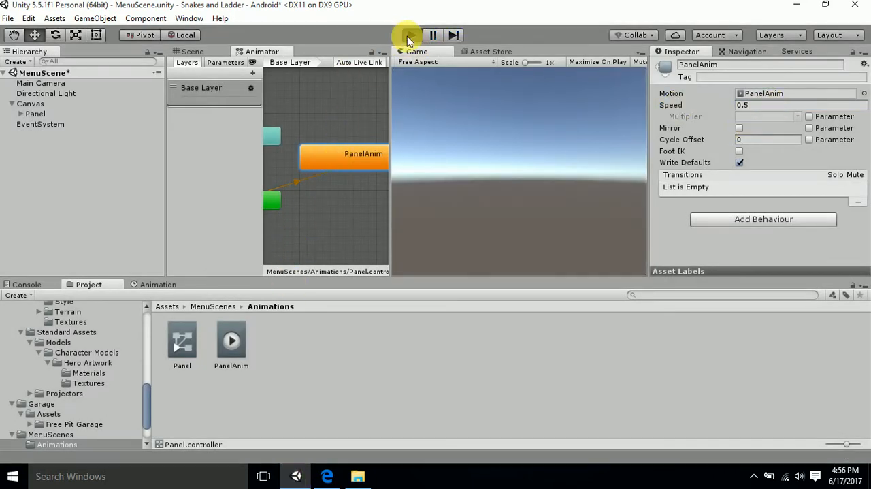